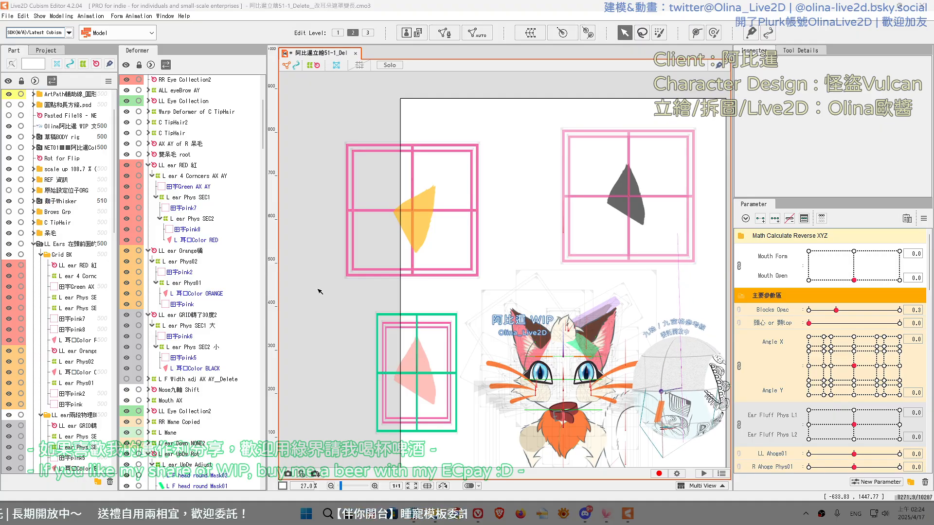
- Preview how Ear Fluff Phys L1 and L2 bend the left ear grids, returning both parameters to 0
drag(354, 325, 335, 290)
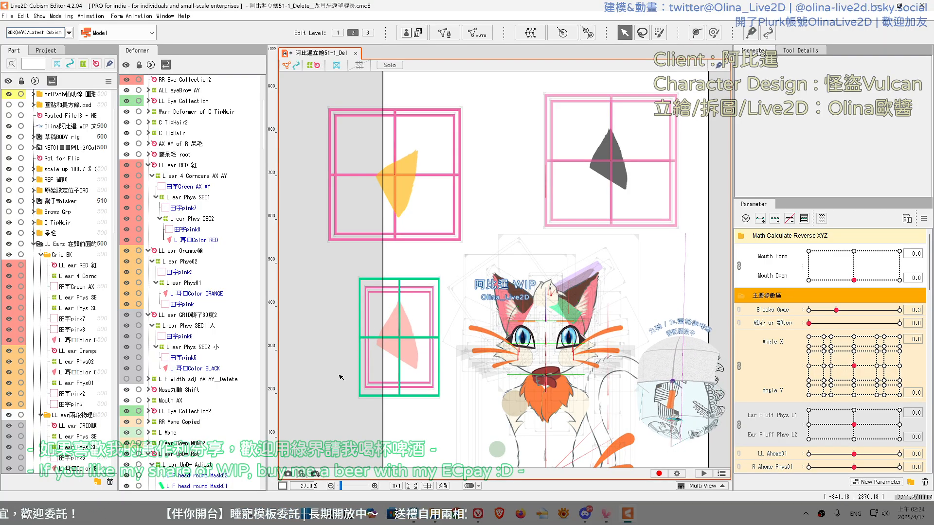
scroll(341, 377, up, 2)
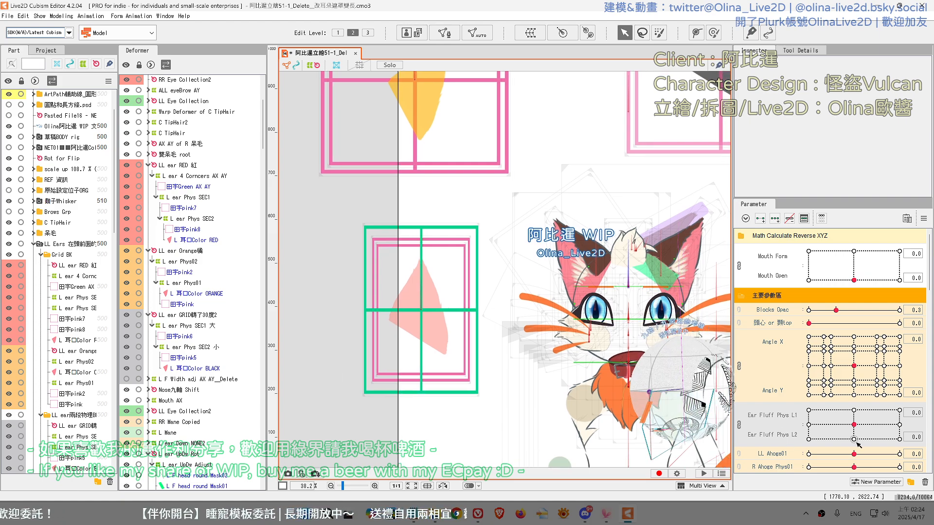
drag(855, 424, 829, 422)
click(853, 424)
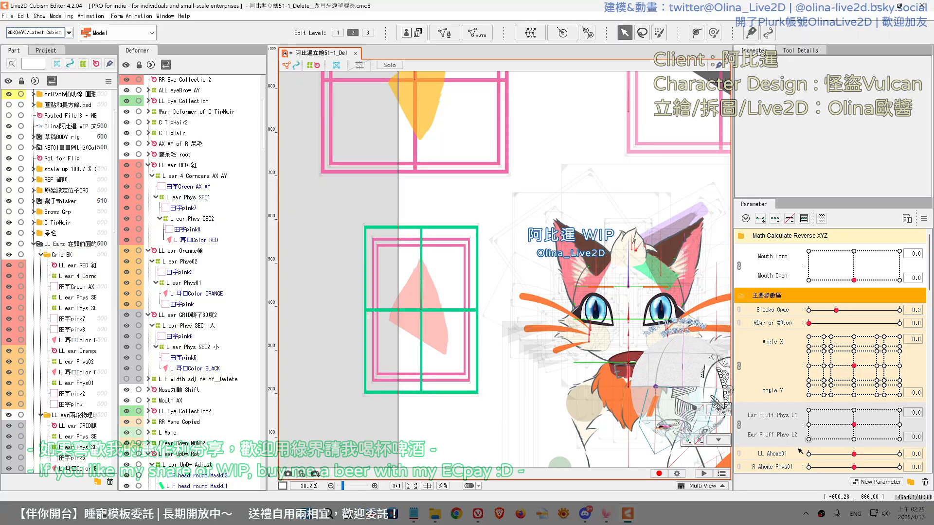
- Review the "2 section physics / 2 parameter physics" notes and test the combined Ear Fluff Phys L1 and L2 parameters again
click(414, 516)
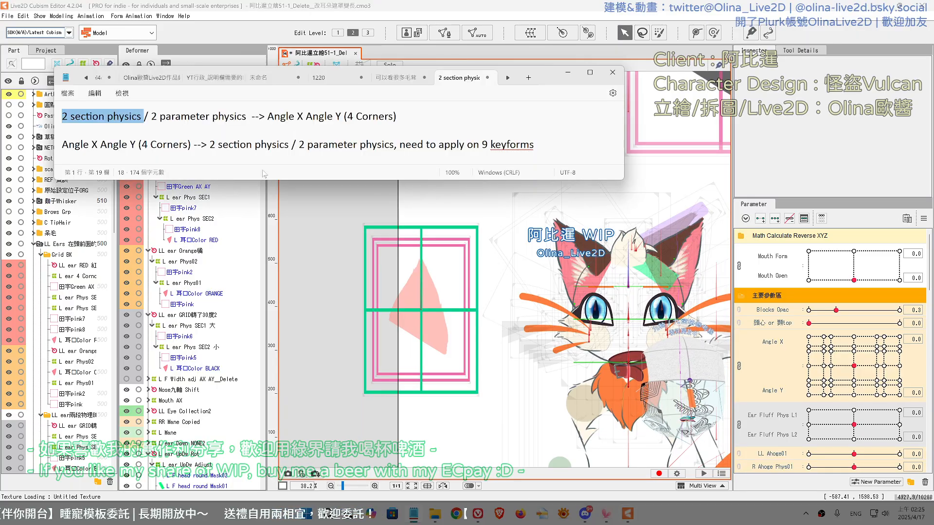
drag(151, 117, 246, 117)
mouse_move(854, 425)
mouse_down()
mouse_move(839, 413)
mouse_move(898, 411)
mouse_move(853, 412)
mouse_move(846, 447)
mouse_move(853, 425)
mouse_up()
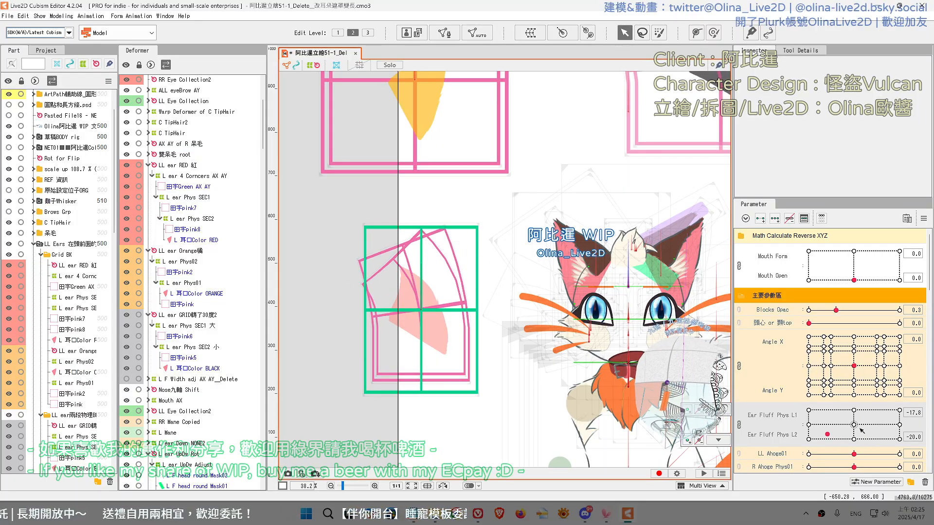
click(471, 396)
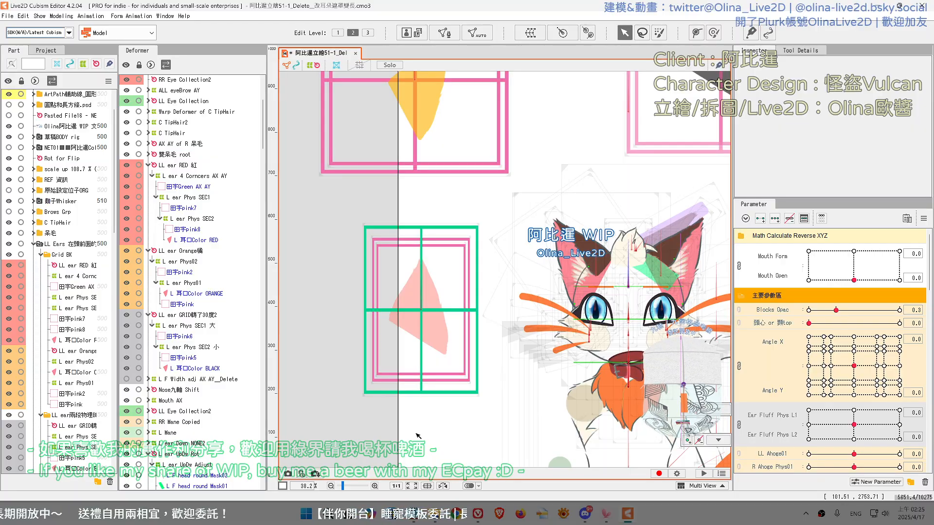
click(414, 517)
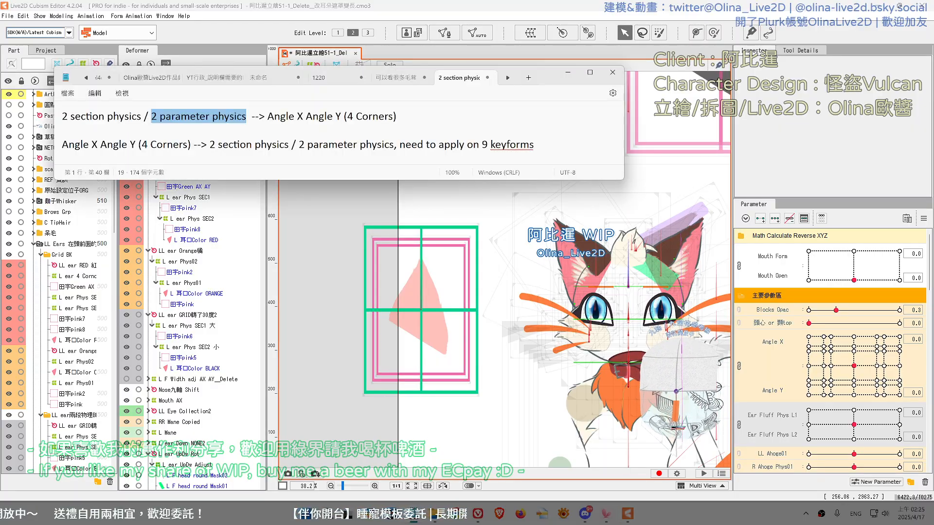
triple_click(112, 119)
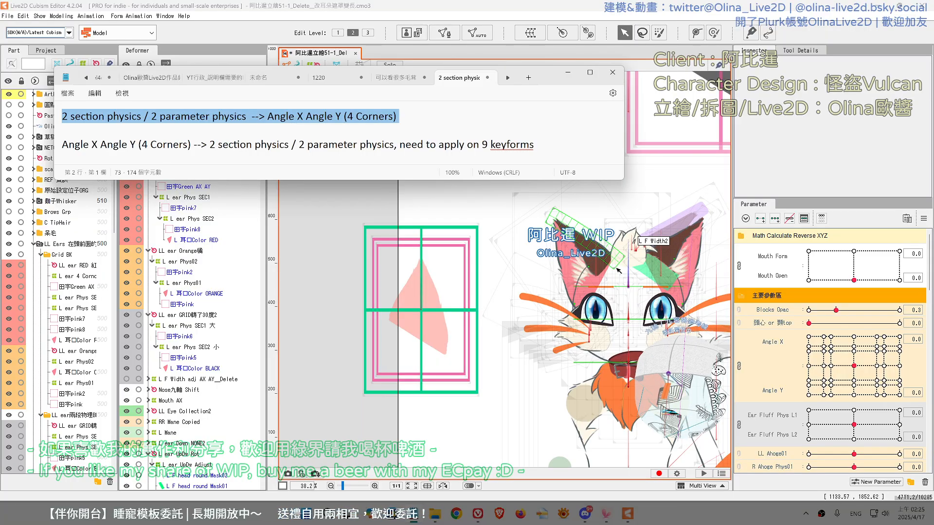
- Preview the head and ear grids at different Angle X and Angle Y extremes, including 30/30, and return both to 0
click(811, 336)
click(808, 354)
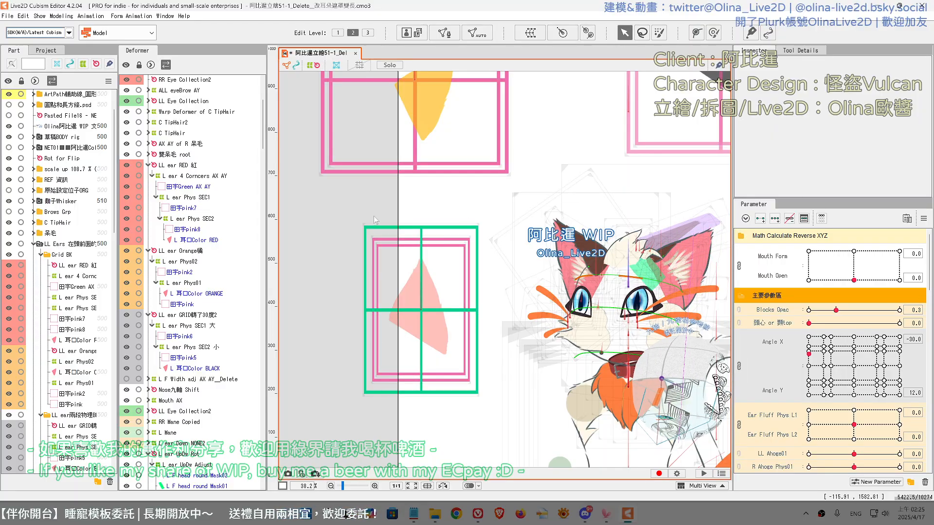
drag(387, 198, 277, 183)
drag(827, 378, 901, 334)
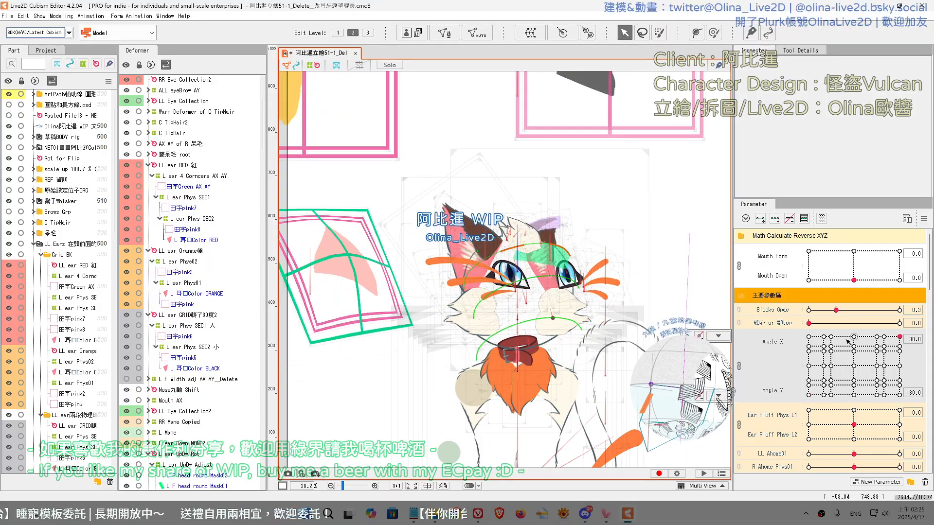
click(858, 366)
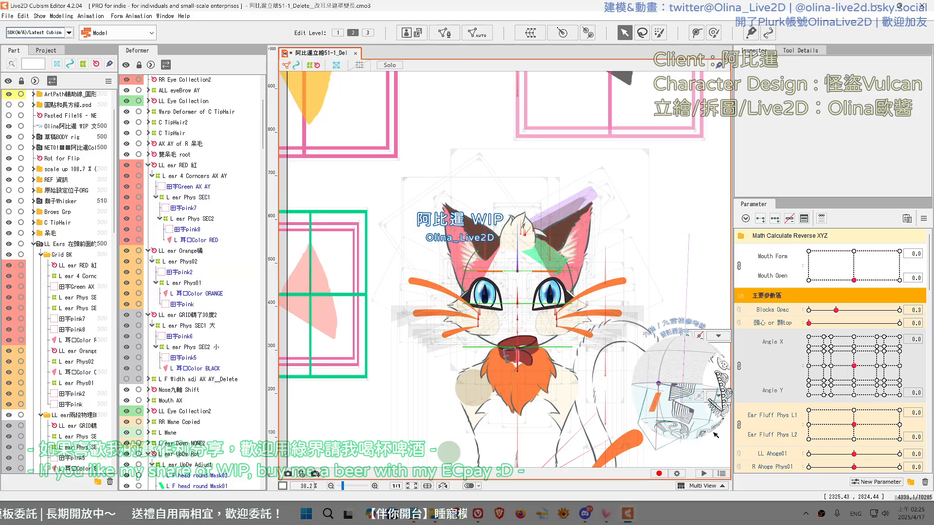
drag(859, 366, 899, 345)
click(861, 365)
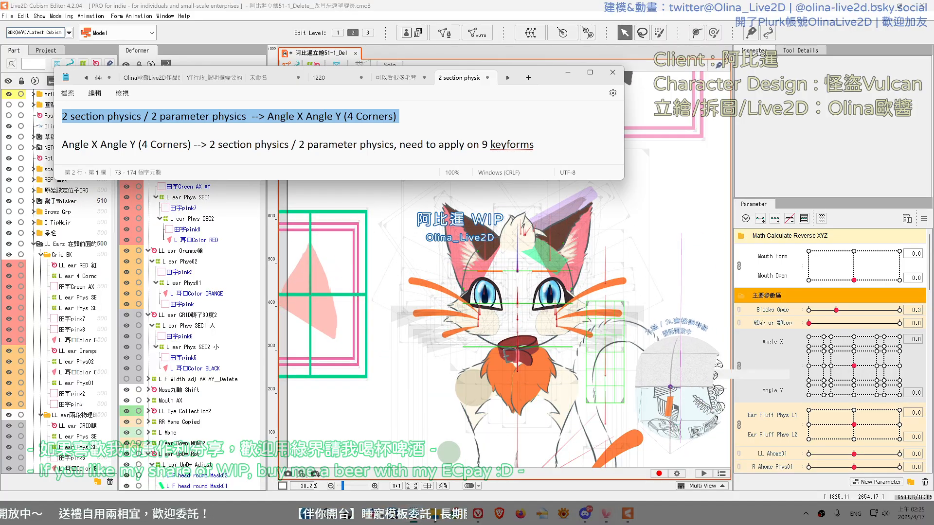
- Examine the black ear grid with Ear Fluff Phys L1 and L2 at 30, and with Angle X -30 and Angle Y 30
drag(696, 161, 665, 302)
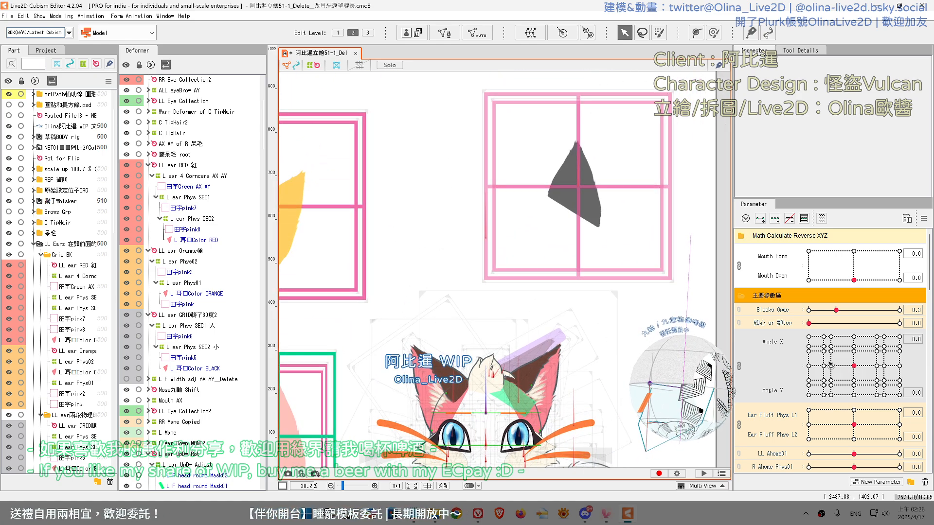
drag(854, 425, 899, 410)
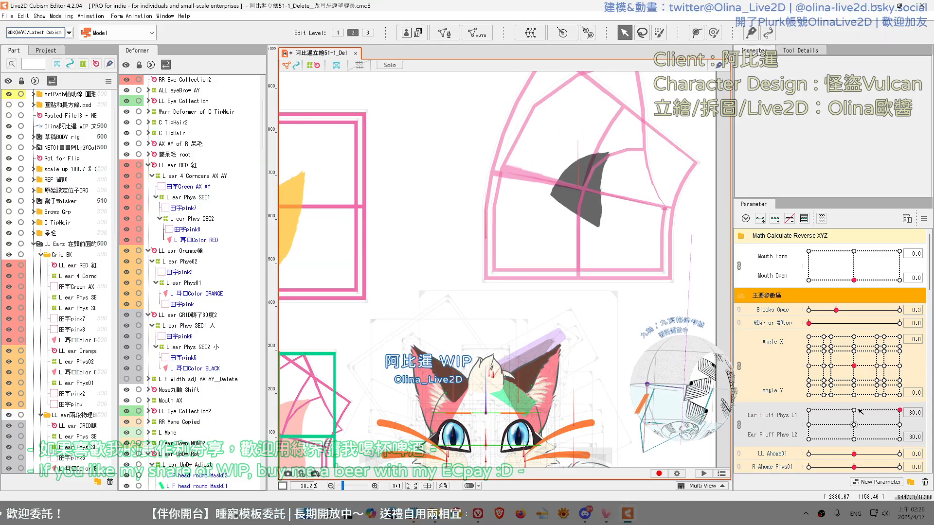
click(809, 336)
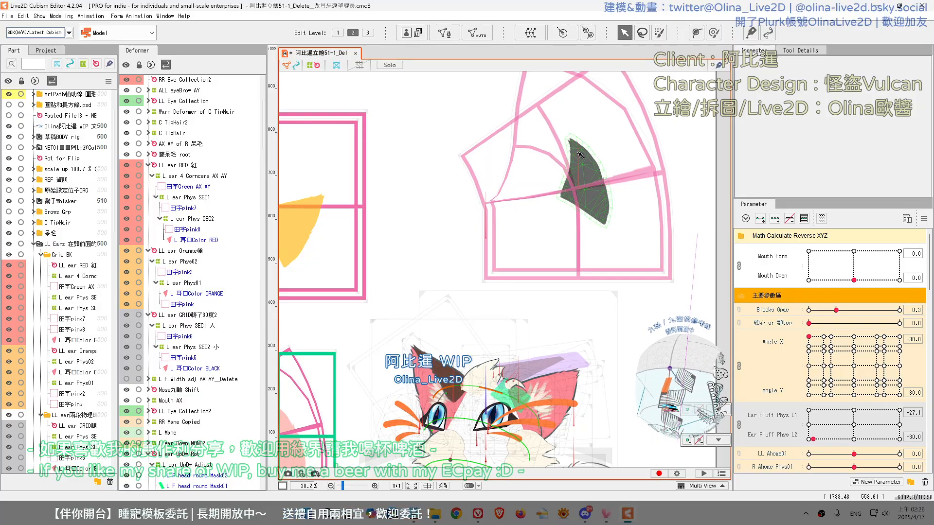
click(854, 425)
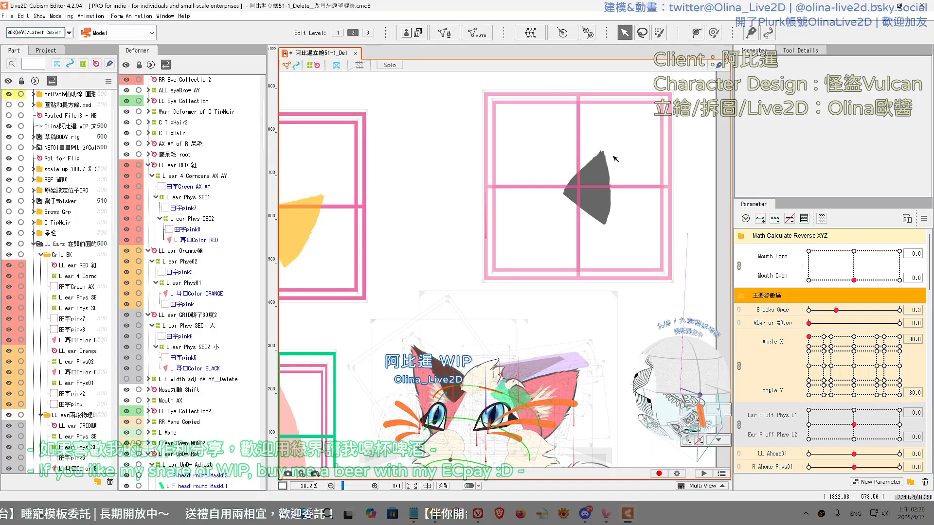
- Test Ear Fluff Phys L1 at -30 and L2 at 30 on the turned head, and reset the physics and angle parameters to 0
drag(853, 425, 780, 400)
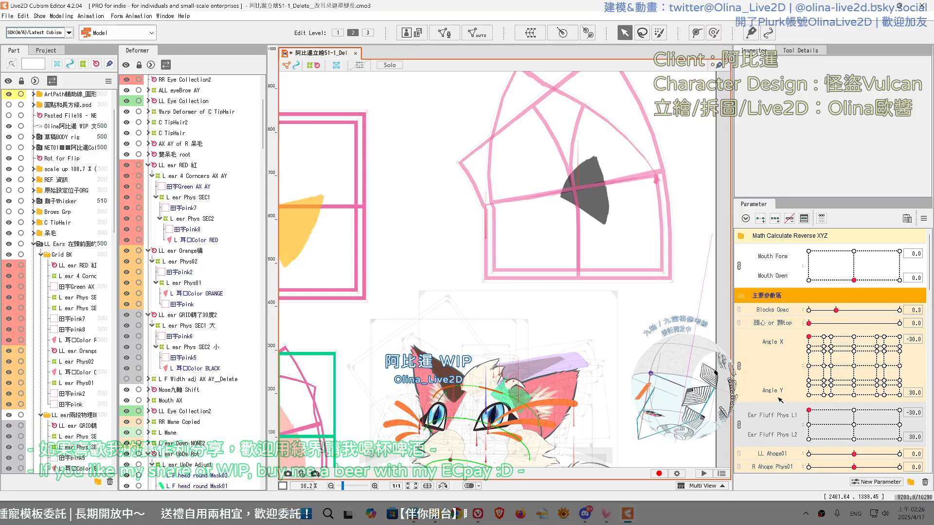
mouse_move(855, 425)
mouse_down()
mouse_move(898, 436)
mouse_move(886, 371)
mouse_move(842, 429)
mouse_move(933, 387)
mouse_move(820, 465)
mouse_move(854, 425)
mouse_move(856, 439)
mouse_move(860, 430)
mouse_up()
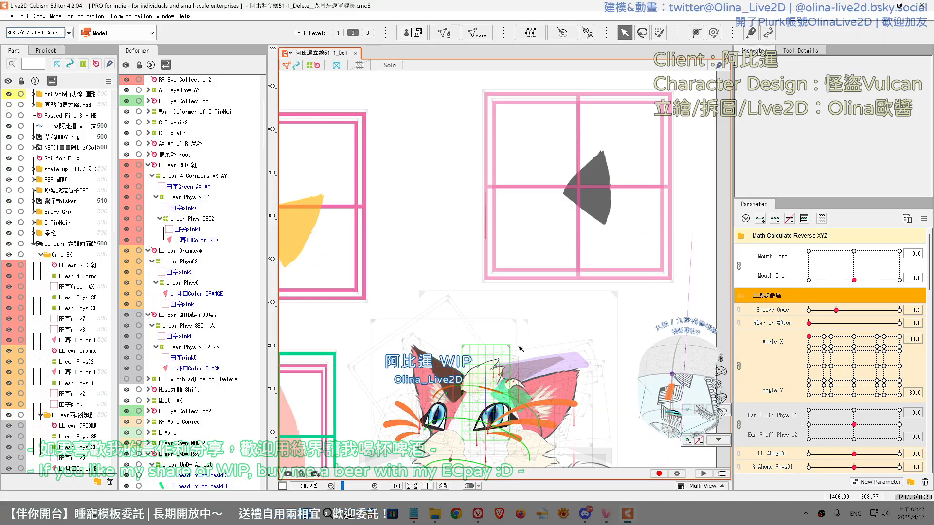
drag(520, 315, 590, 273)
scroll(587, 294, down, 2)
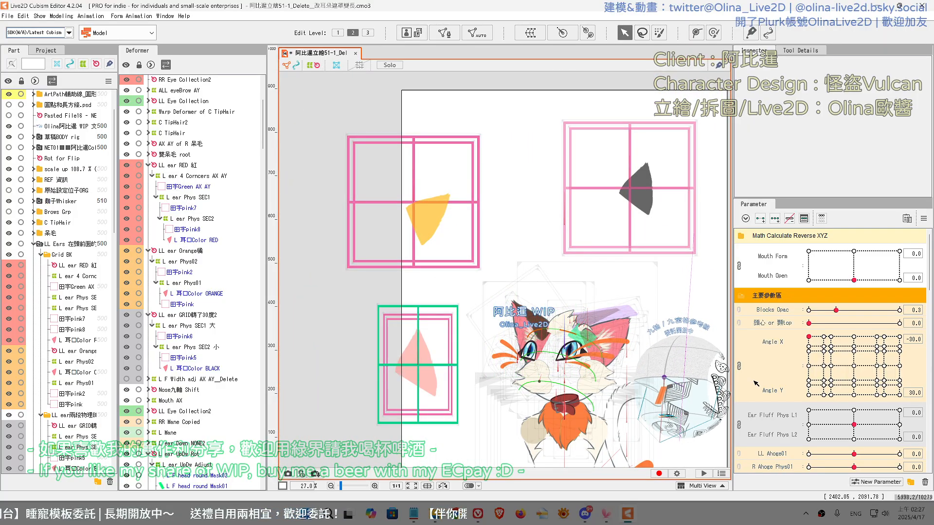
drag(814, 369, 854, 367)
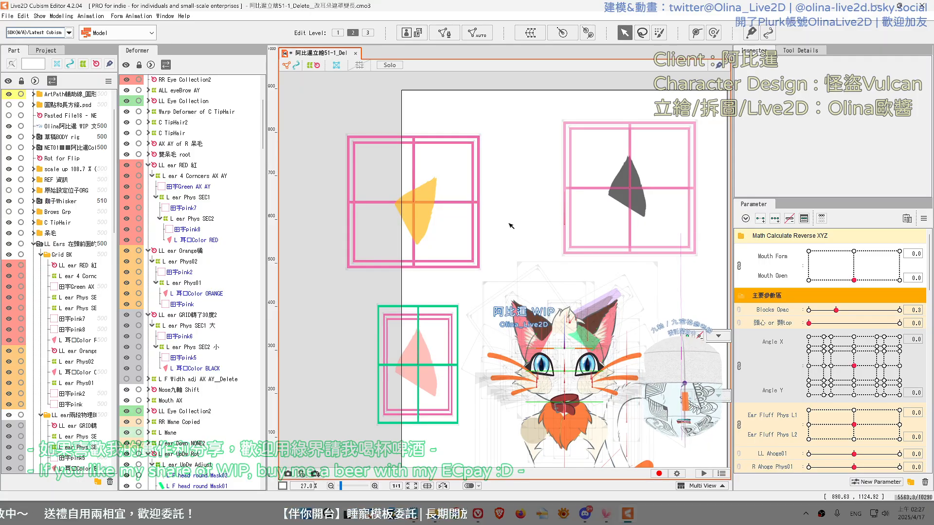
- Select the orange ear's outer pink grid and test it with Ear Fluff Phys L1 at 3.4 and L2 at 30
click(380, 140)
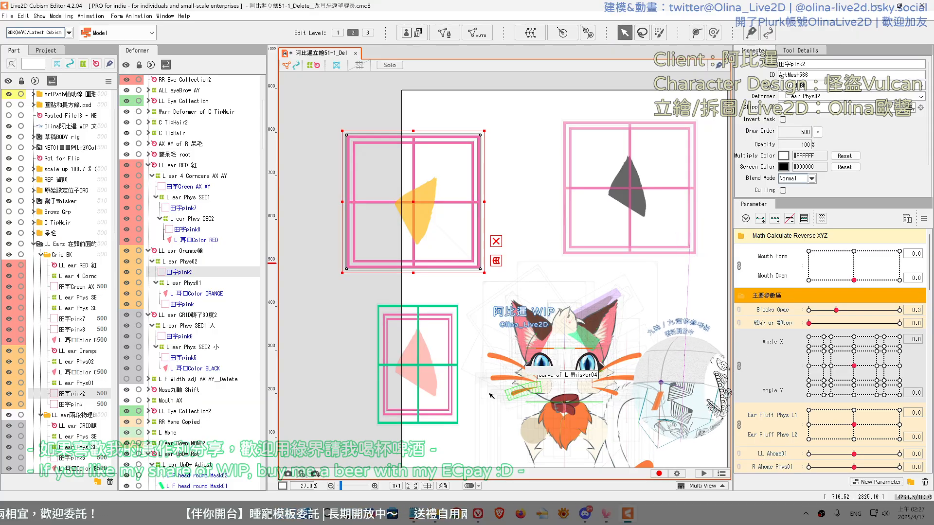
mouse_move(854, 425)
mouse_down()
mouse_move(811, 425)
mouse_move(819, 435)
mouse_move(830, 413)
mouse_move(881, 420)
mouse_move(860, 411)
mouse_up()
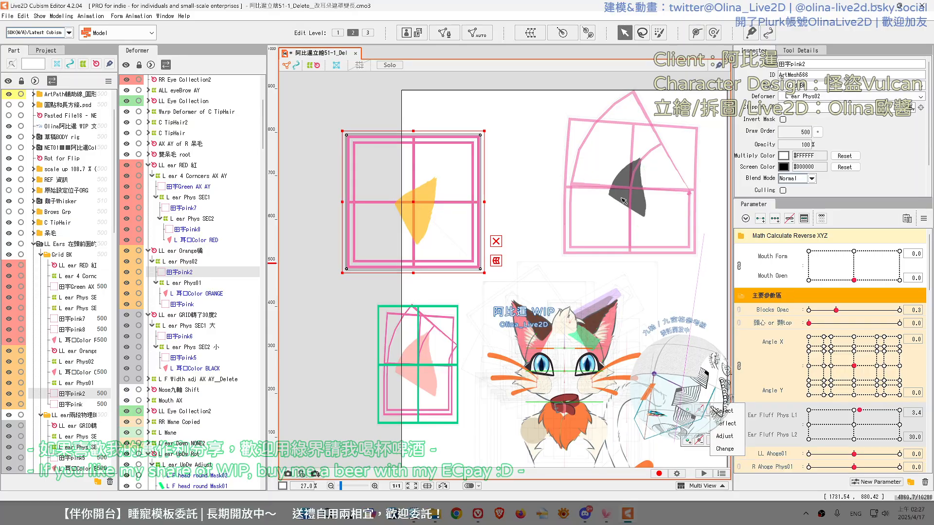
drag(831, 346, 854, 365)
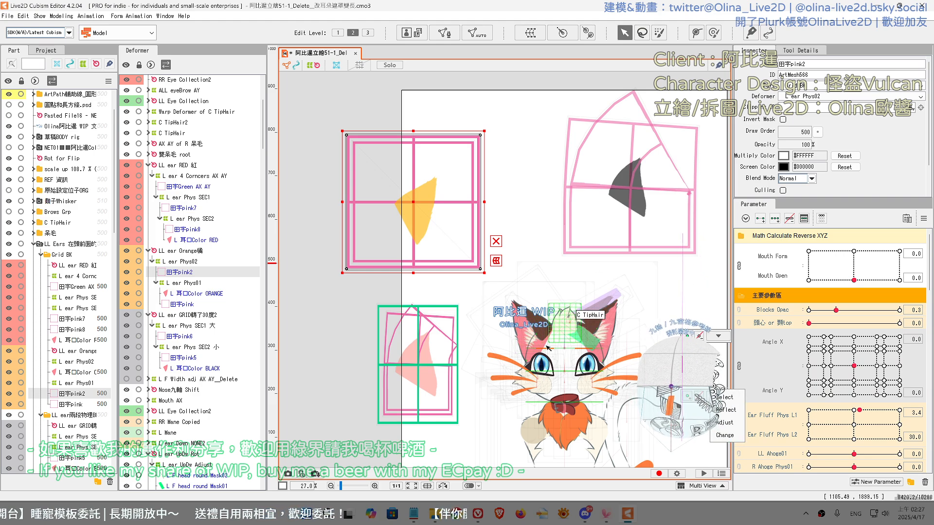
- Inspect the orange ear's 田字pink2 and 田字pink grid meshes and the L ear Phys02 warp deformer
click(304, 159)
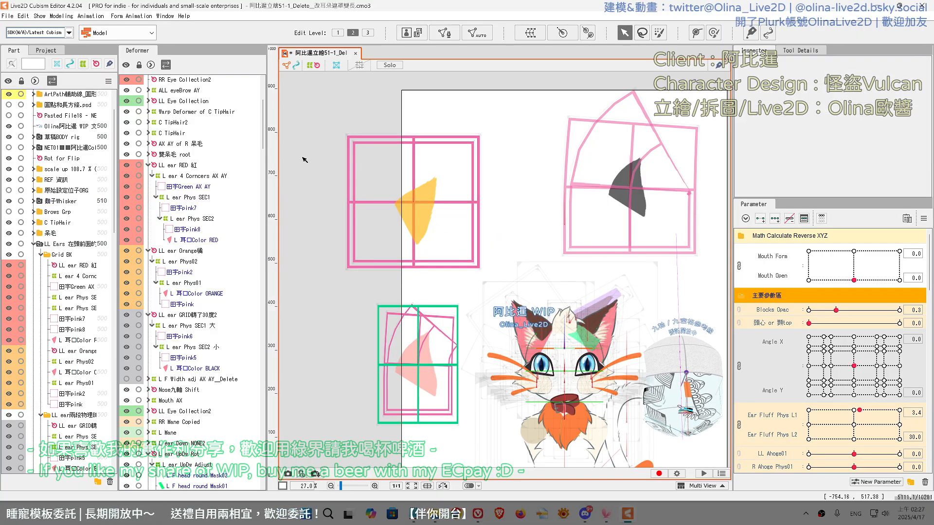
scroll(306, 155, up, 2)
click(403, 134)
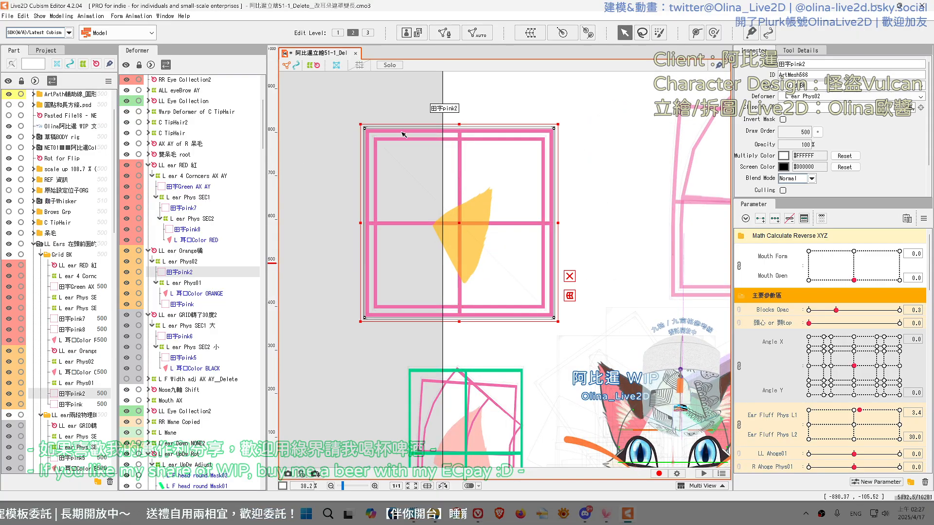
double_click(458, 154)
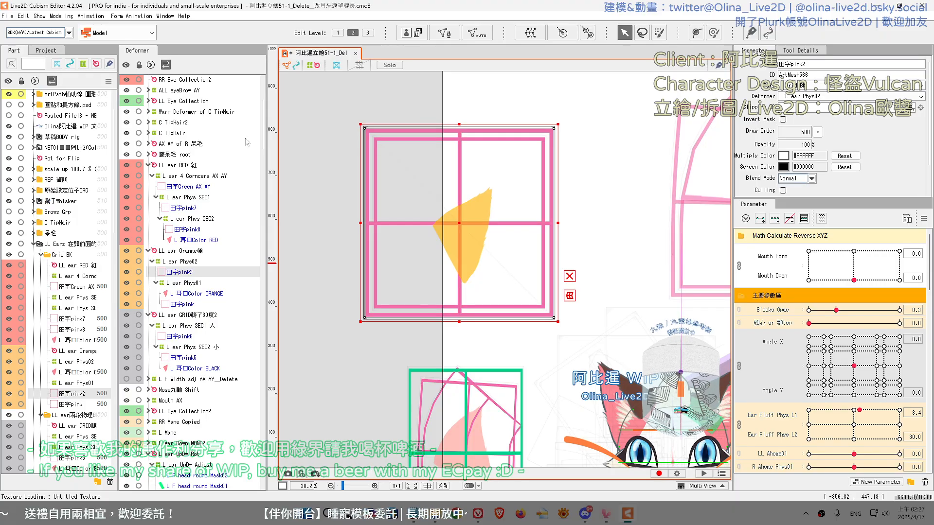
click(180, 263)
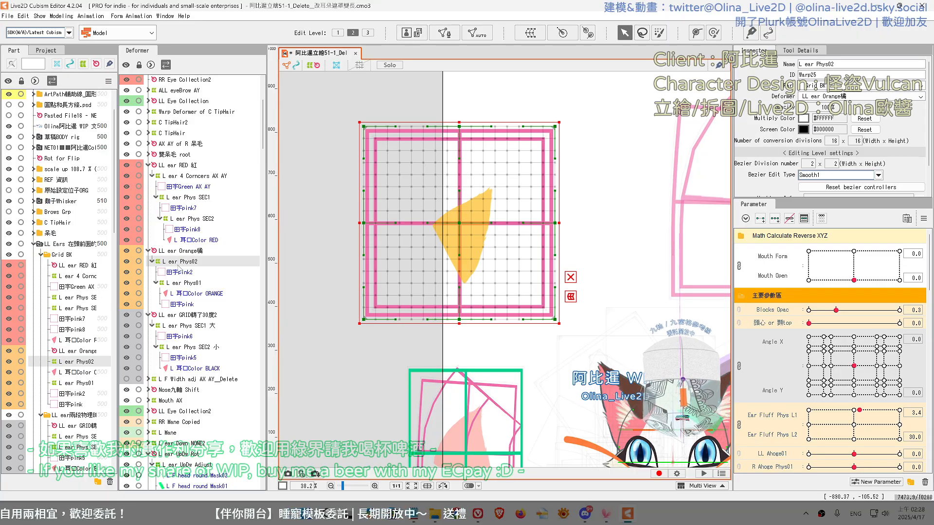
click(178, 303)
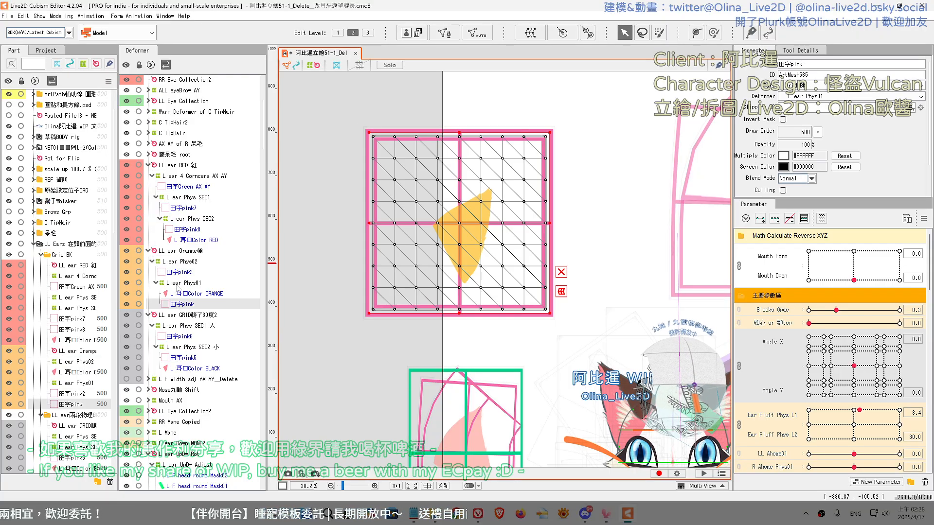
- Try deforming the L ear Phys01 warp deformer from its upper middle control point, and undo the change
click(177, 287)
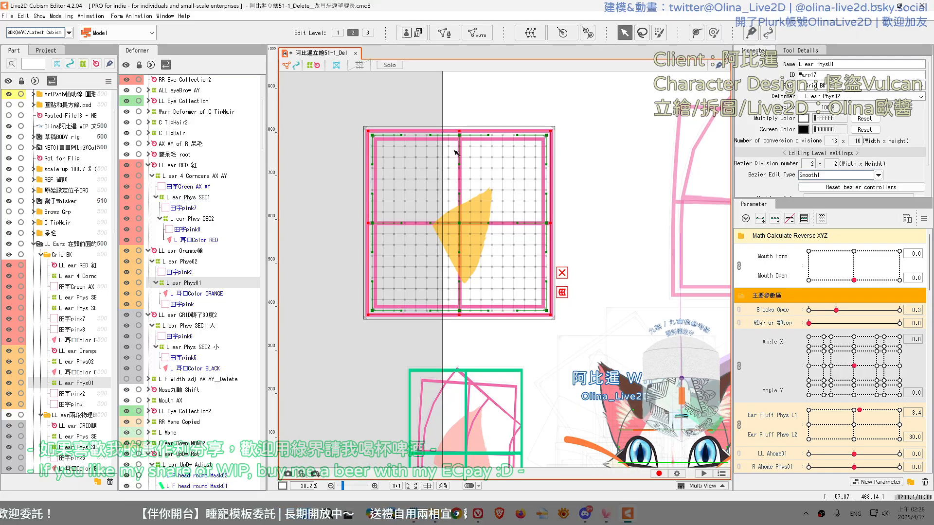
drag(463, 139, 536, 194)
key(ctrl+z)
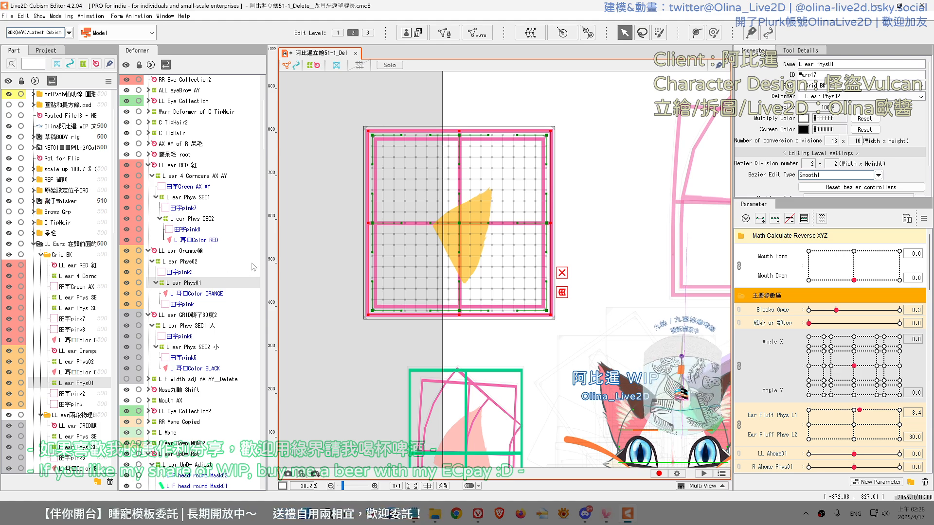
- Edit the mesh of 田字pink2, divide its triangles three times into an 8 by 8 grid, and apply the new mesh
click(180, 273)
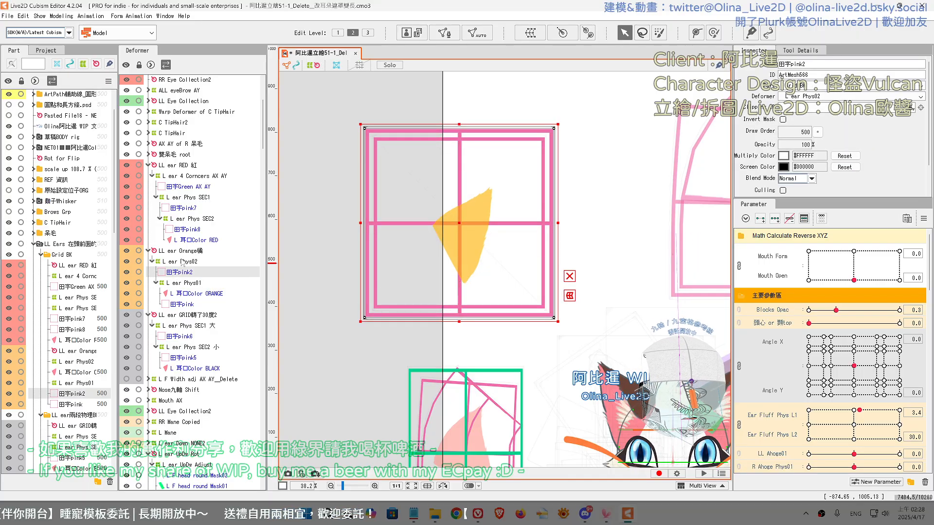
click(444, 33)
click(799, 50)
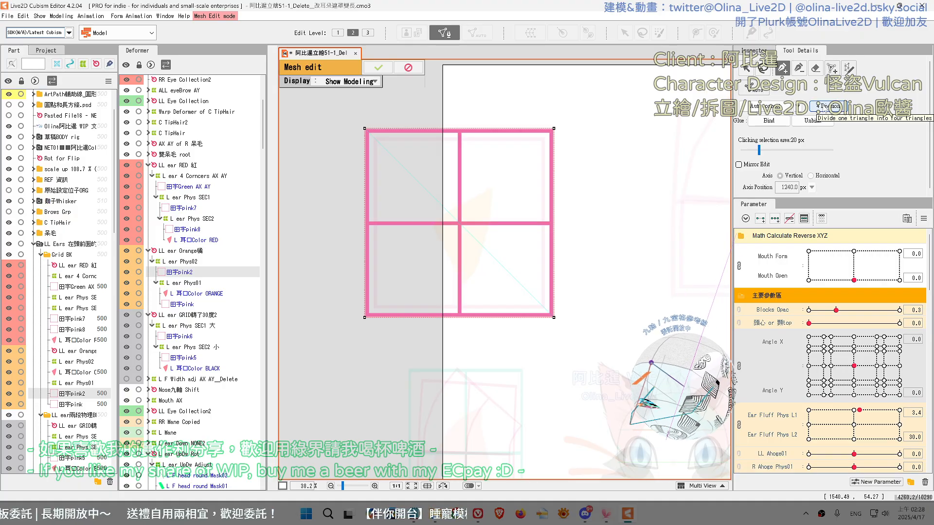
click(827, 106)
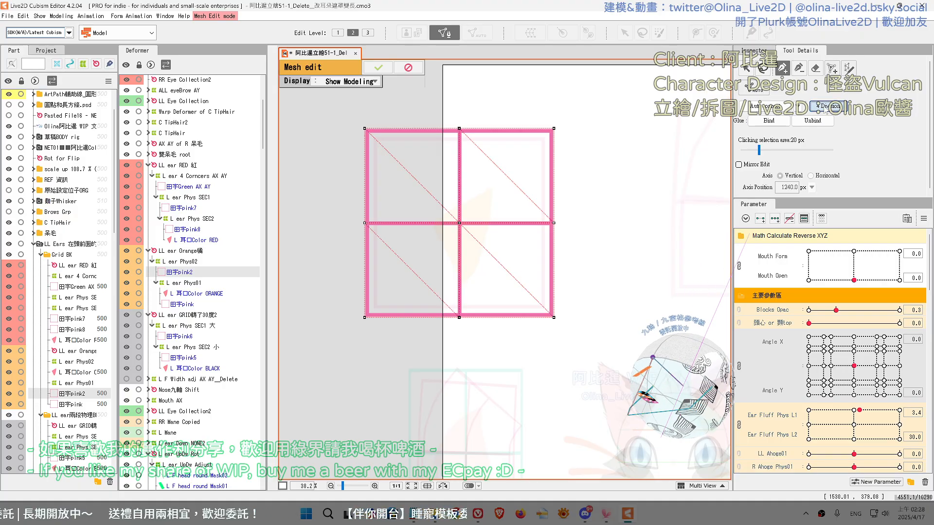
click(827, 107)
click(827, 107)
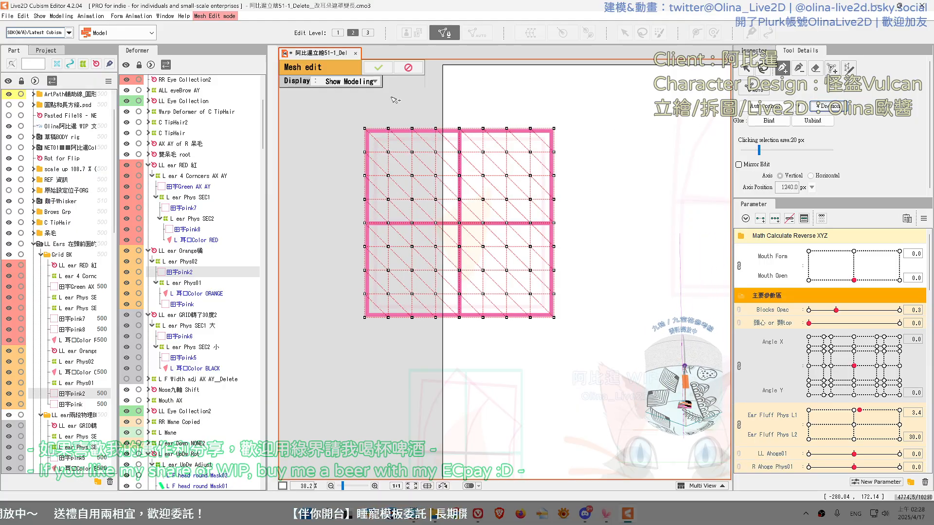
click(377, 70)
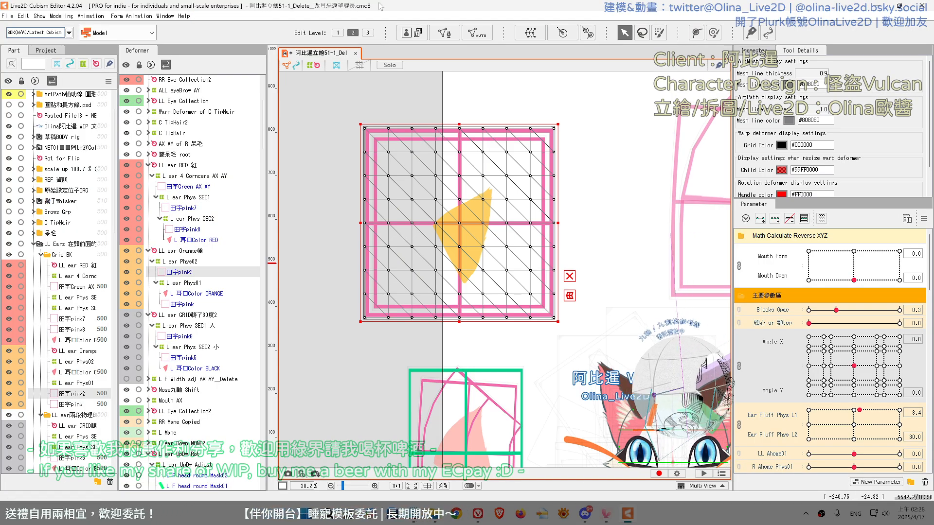
- Try deforming the L ear Phys02 warp deformer from its centre control point, and undo the change
click(201, 261)
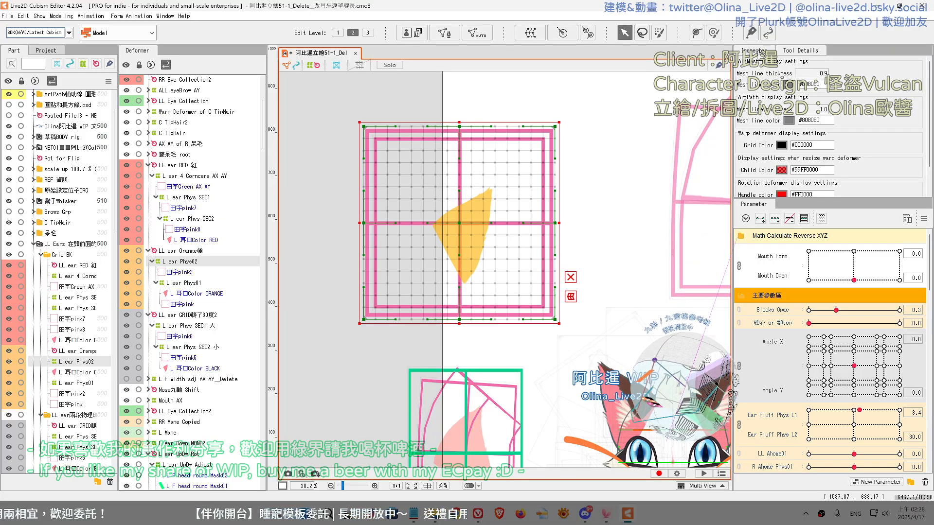
click(752, 50)
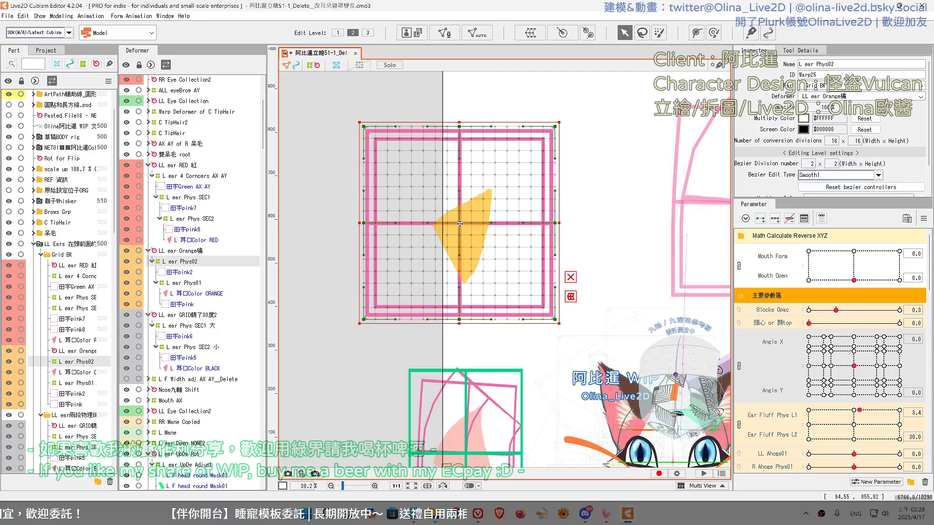
drag(459, 224, 412, 214)
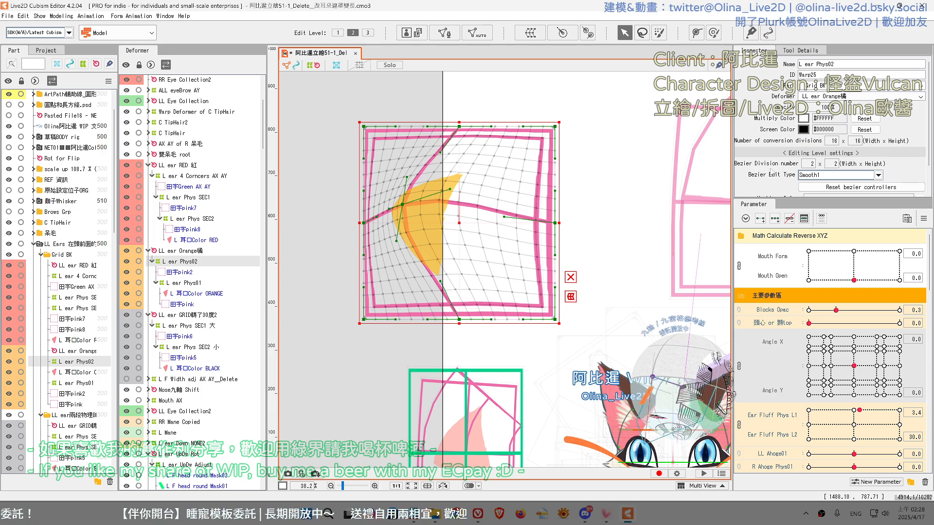
key(ctrl+z)
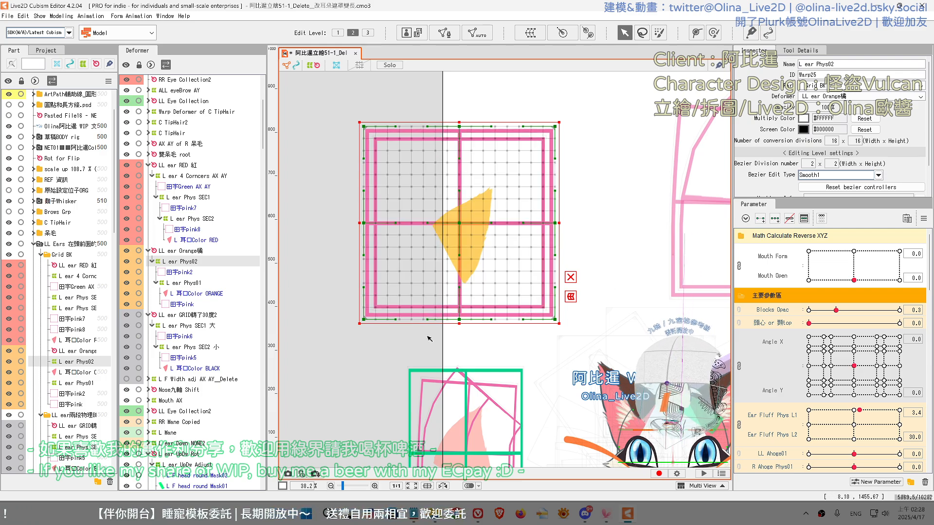
- Reset the combined Ear Fluff Phys L1 and L2 parameters to 0
drag(393, 316, 329, 199)
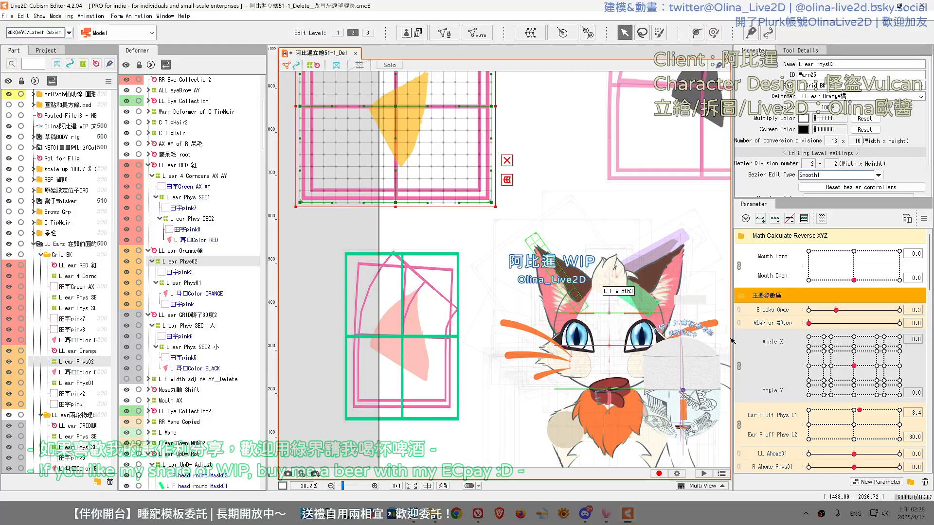
click(853, 425)
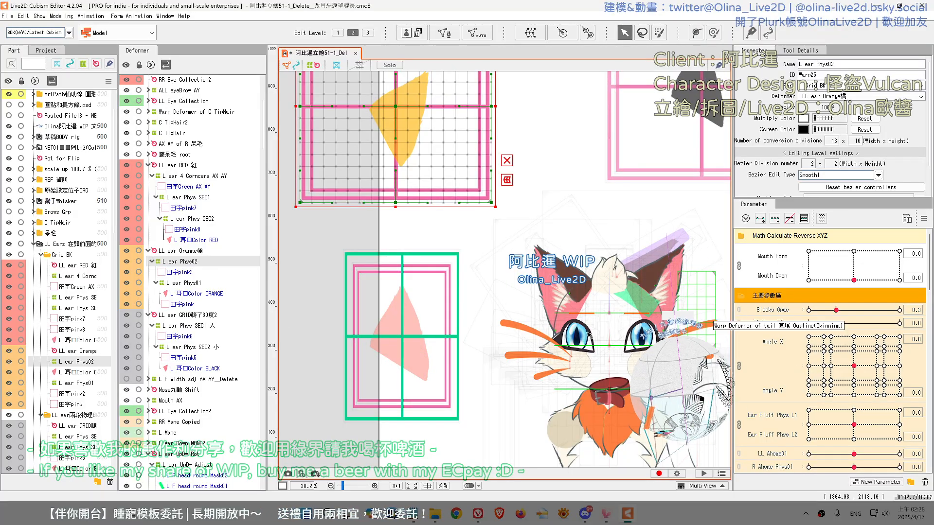
drag(311, 332, 323, 316)
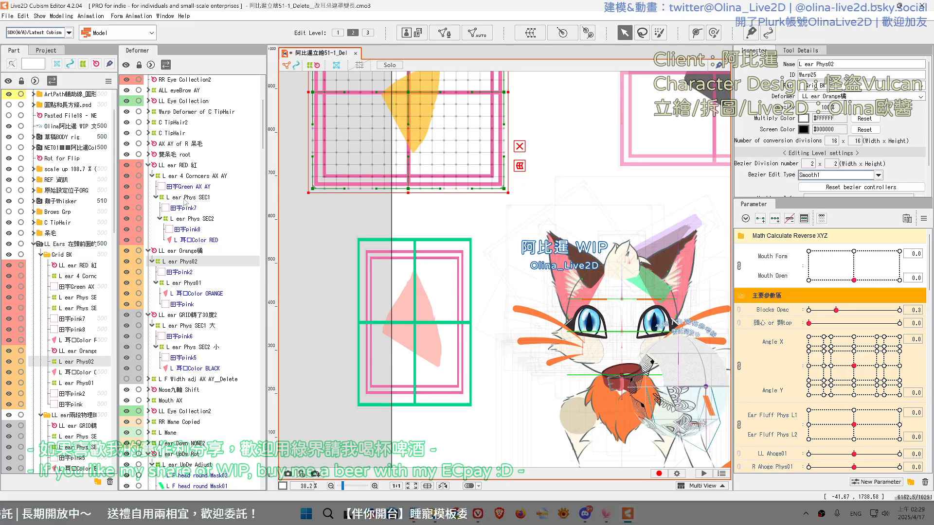
- Compare the red ear's L ear Phys SEC1 and L ear Phys SEC2 warp deformers
click(187, 199)
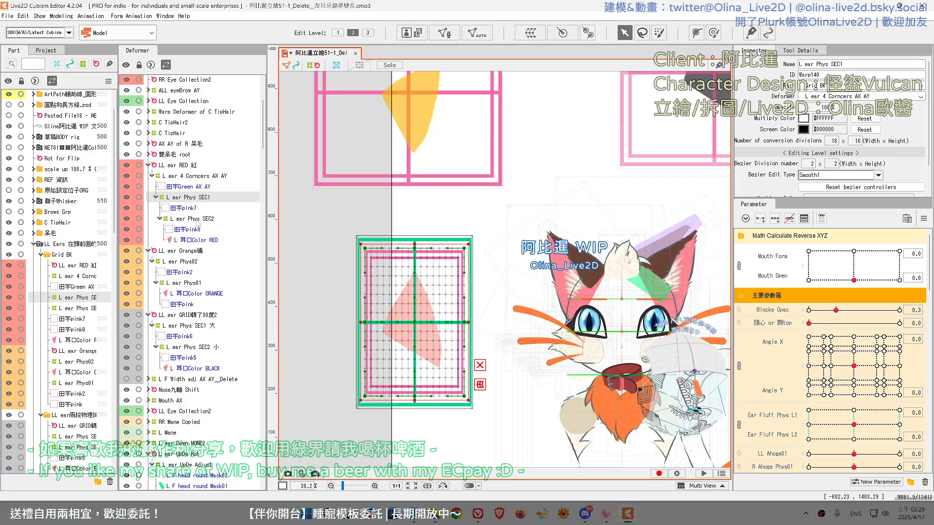
click(191, 218)
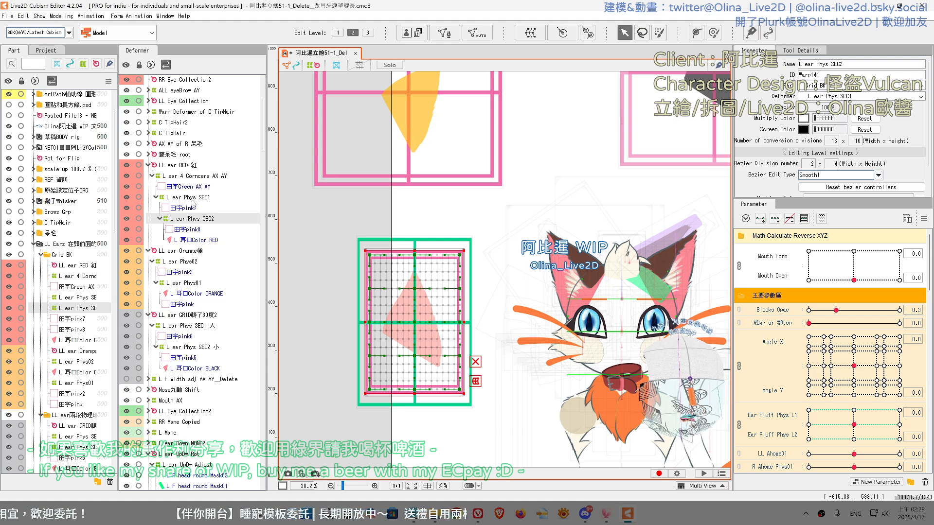
click(194, 199)
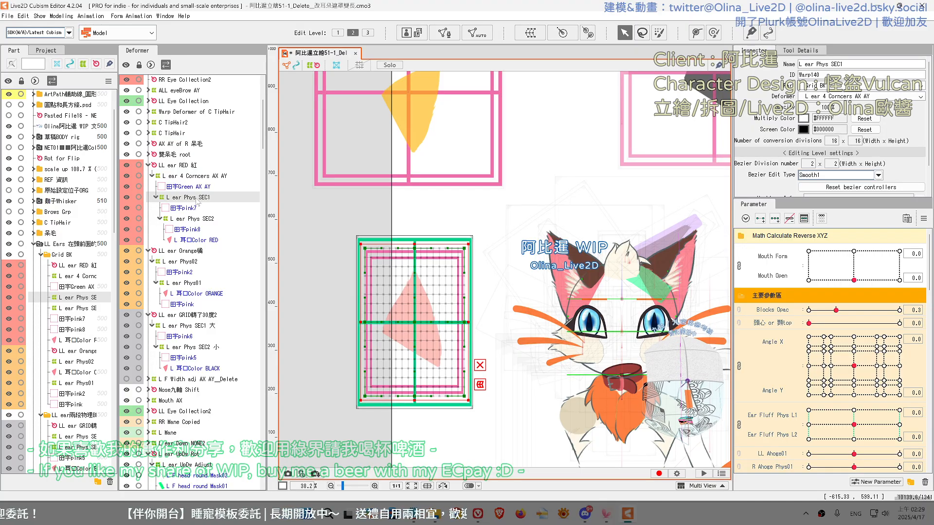
- Separate Ear Fluff Phys L1 and L2, test L ear Phys SEC1 with L1 at -30, and reset L1 to 0
click(740, 427)
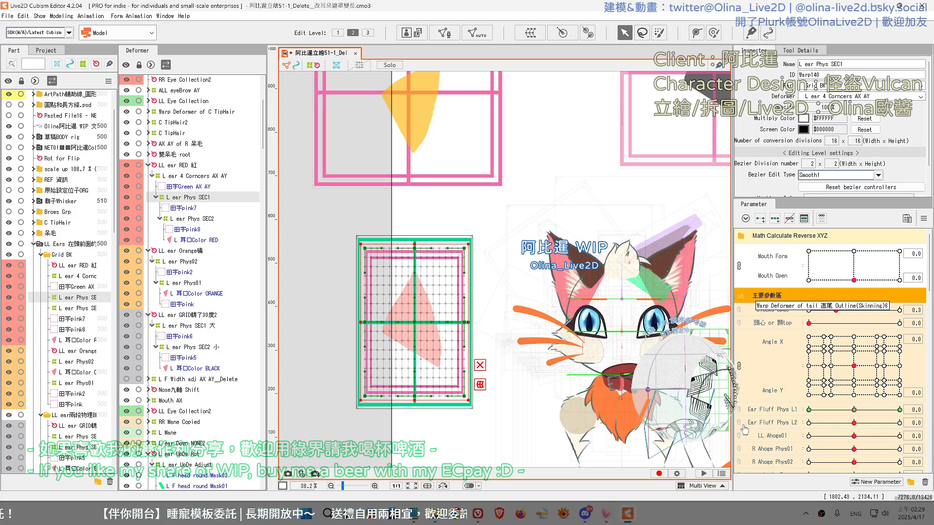
drag(854, 410, 807, 410)
right_click(854, 411)
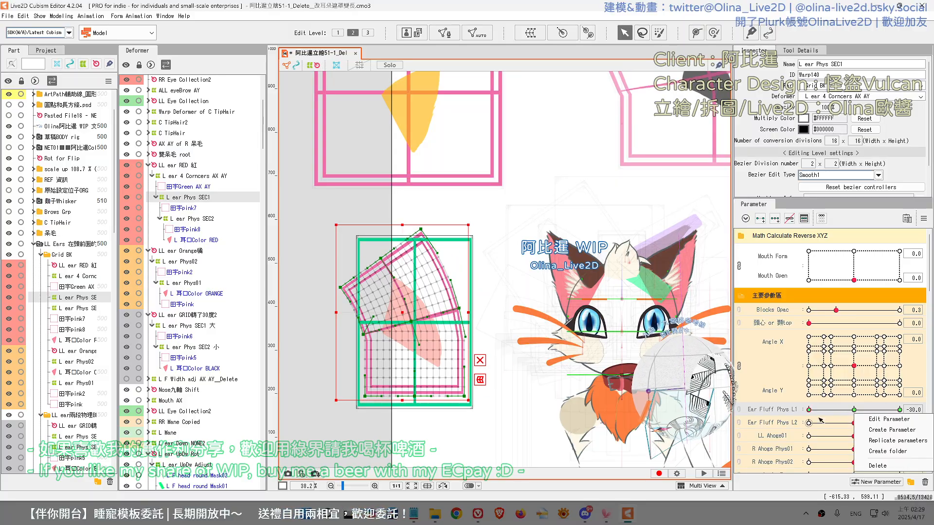
click(854, 411)
- Test L ear Phys SEC2 with Ear Fluff Phys L2, reset it to 0, and recombine it with L1
click(186, 218)
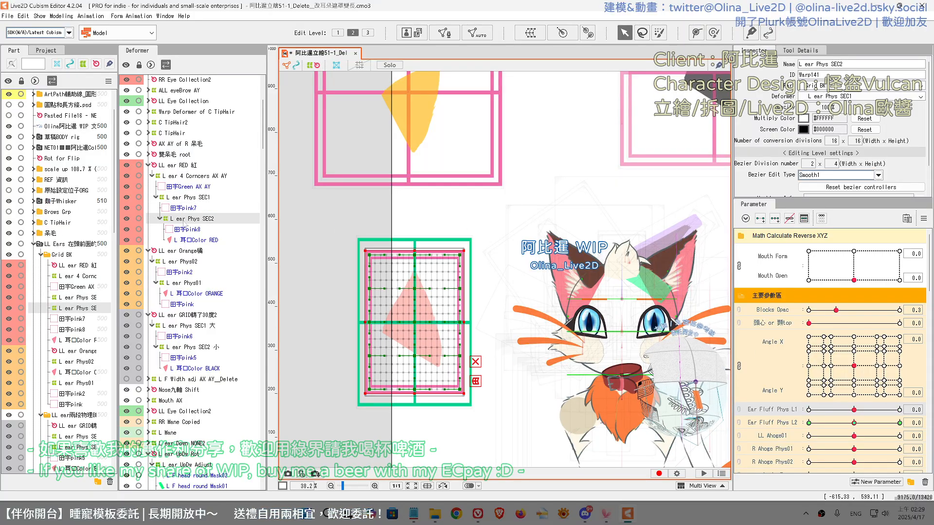
drag(855, 423, 827, 412)
click(855, 424)
click(739, 410)
click(855, 425)
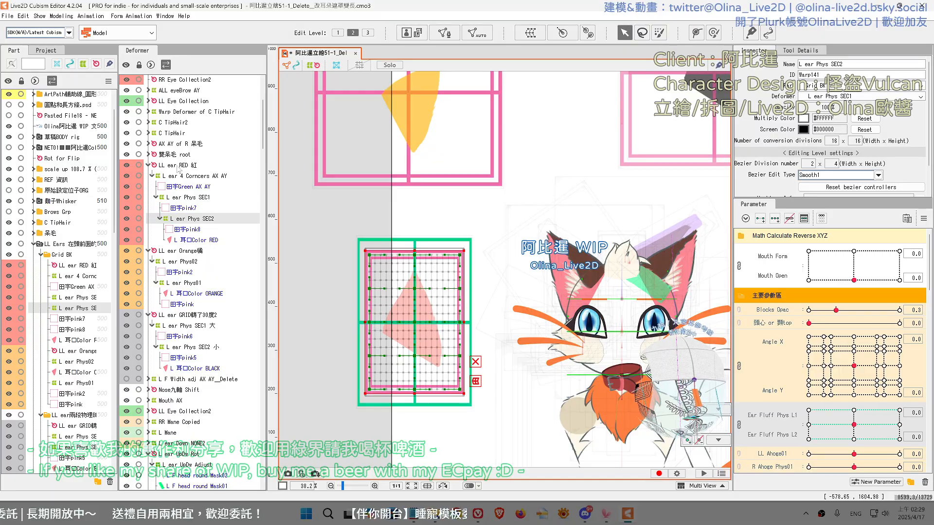
- Test the red ear's L ear 4 Corncers AX AY deformer with Angle X/Y at 30 and Ear Fluff Phys L1/L2 at -30, hiding the selection
click(176, 201)
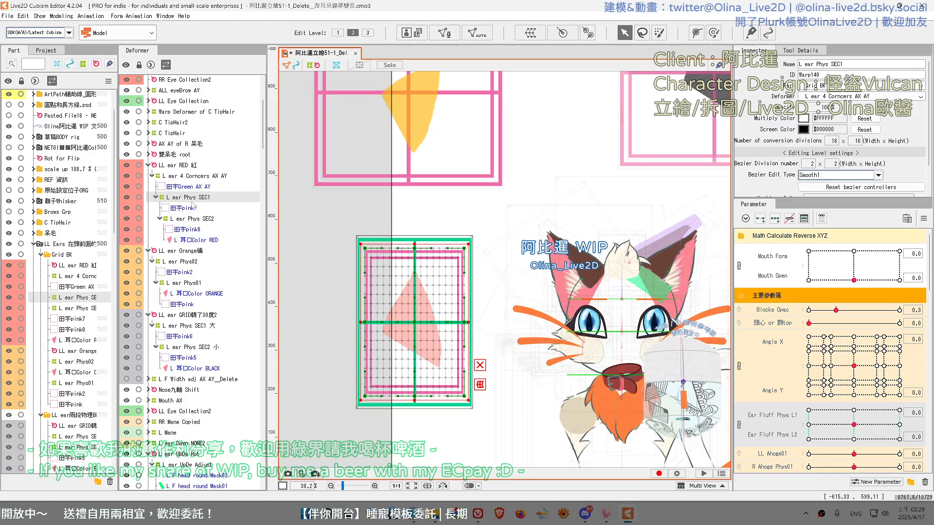
click(193, 176)
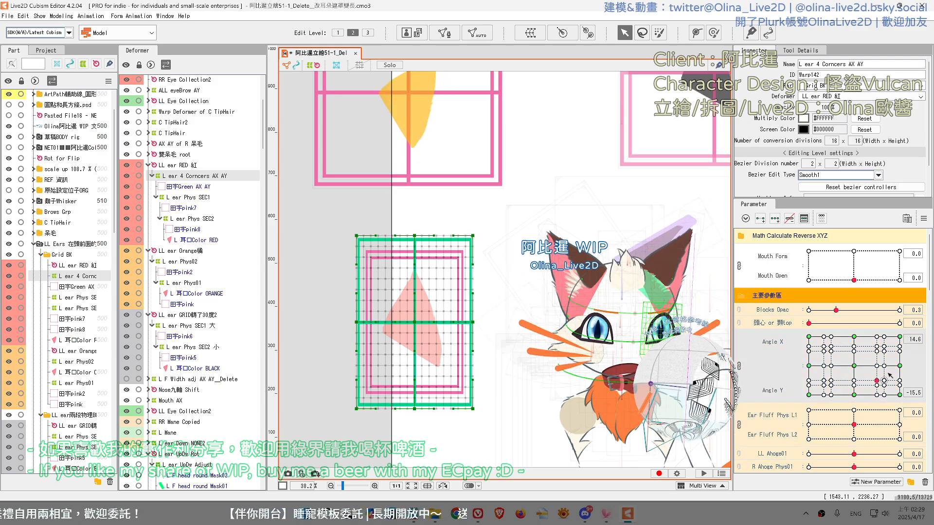
drag(855, 366, 917, 317)
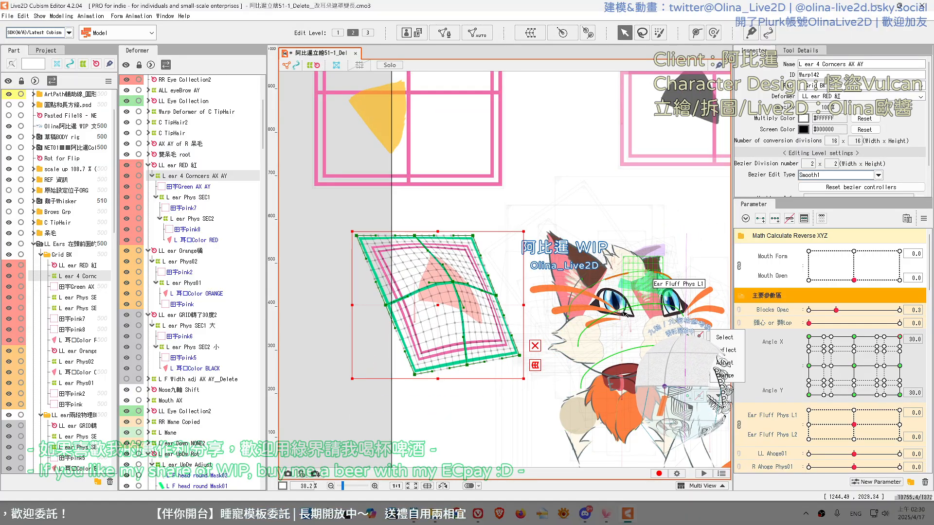
drag(853, 425, 792, 452)
key(ctrl+t)
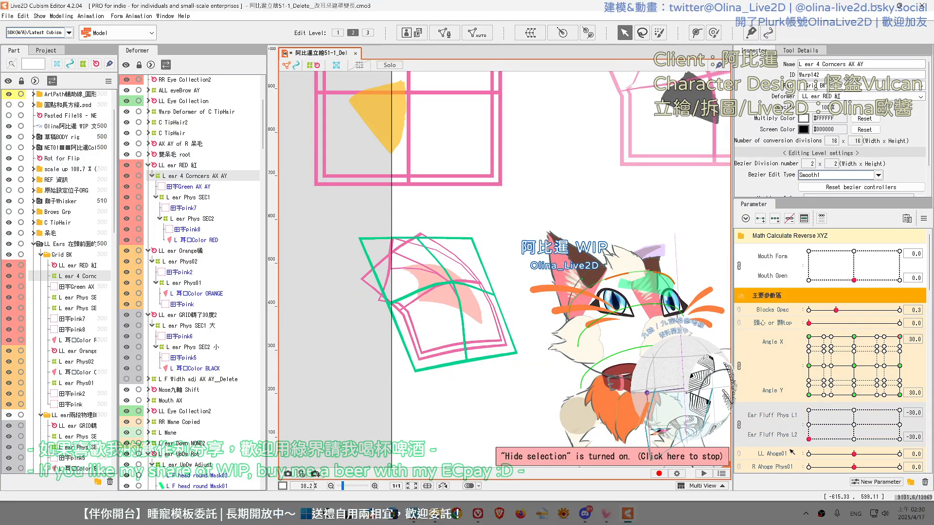
- Test the red ear with Angle X and Y at -30, and reset the ear physics and angle parameters to 0
drag(883, 349, 806, 397)
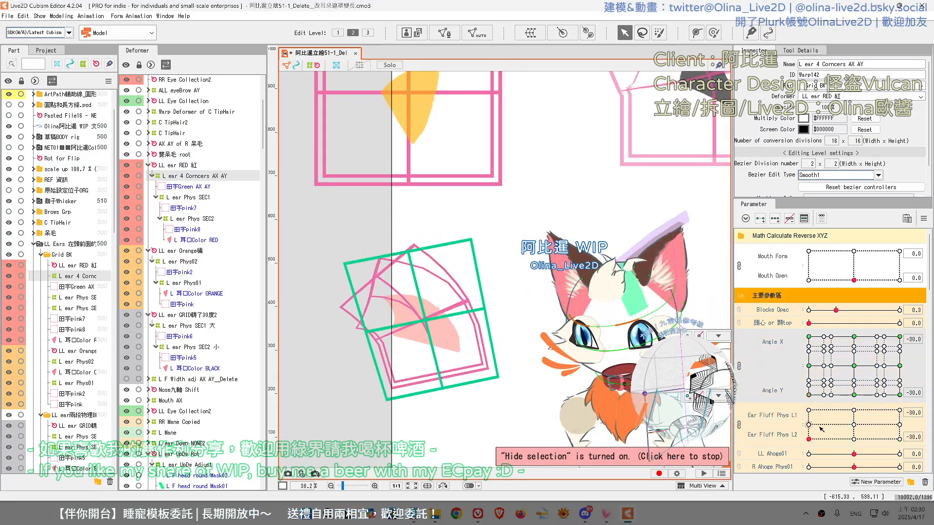
mouse_move(848, 426)
mouse_down()
mouse_move(808, 429)
mouse_move(856, 428)
mouse_up()
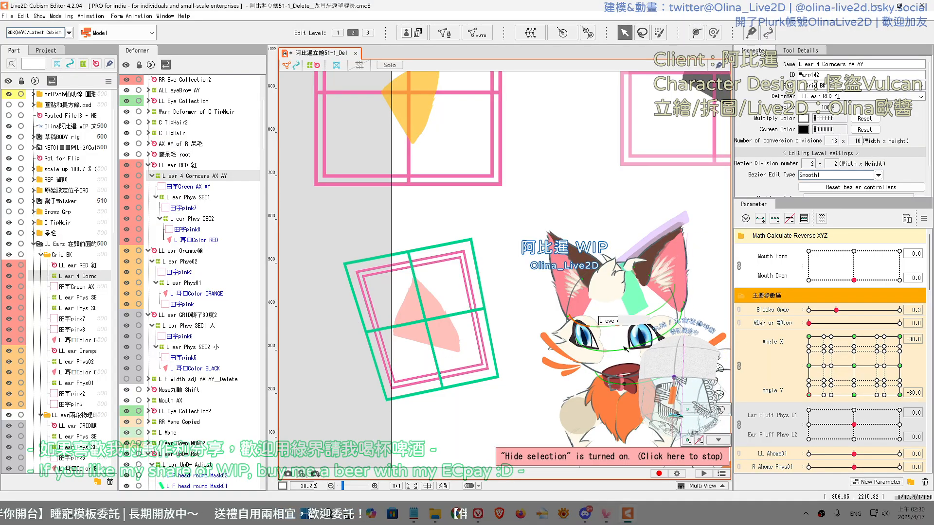
key(ctrl+z)
drag(460, 369, 367, 406)
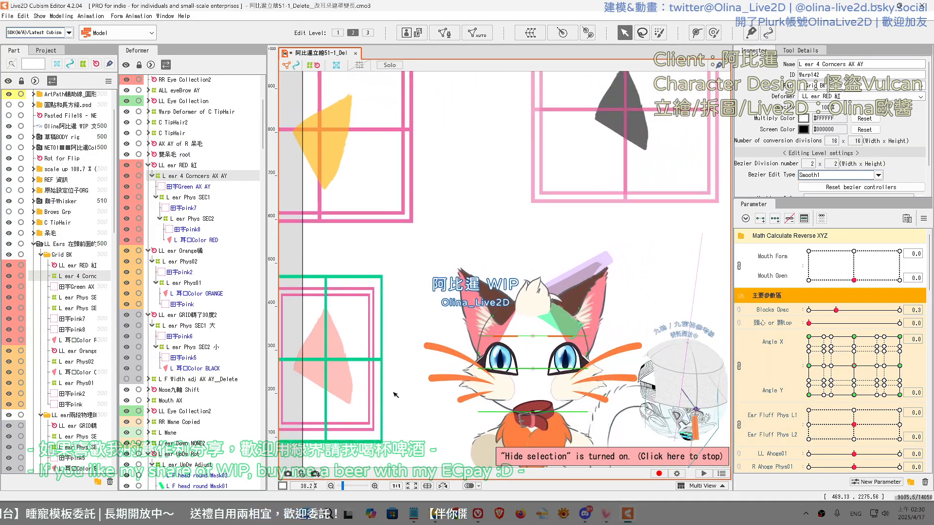
- Undo the recent edits back to the black ear grid's tilted placement over the cat's head
key(ctrl+z)
key(ctrl+z)
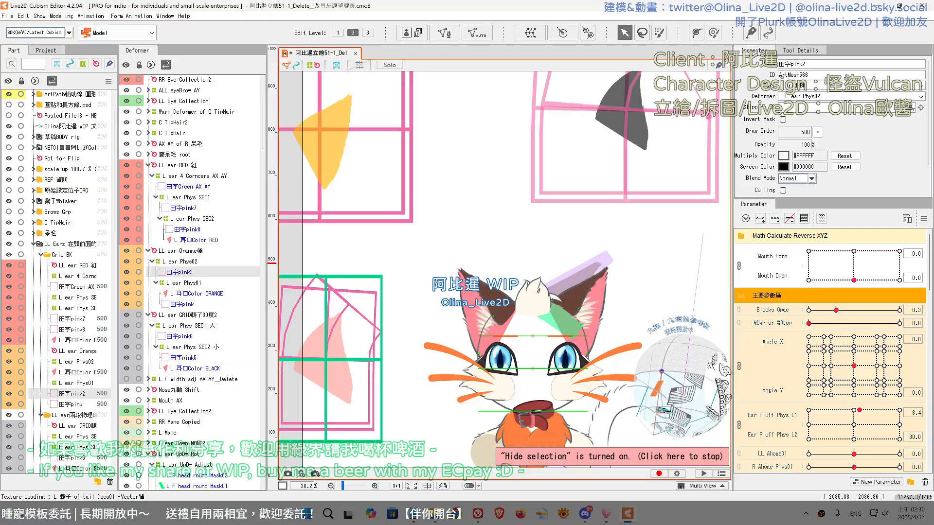
key(ctrl+z)
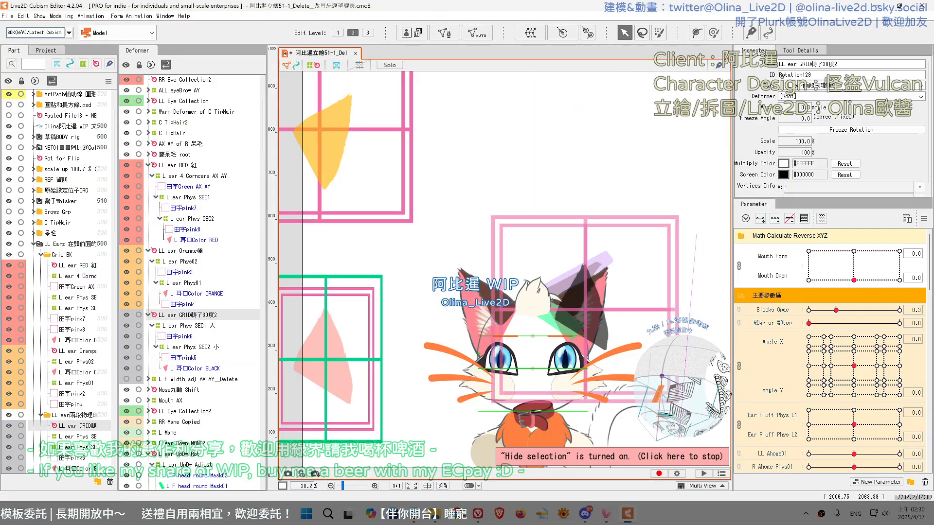
key(ctrl+z)
drag(693, 353, 575, 364)
scroll(550, 346, down, 3)
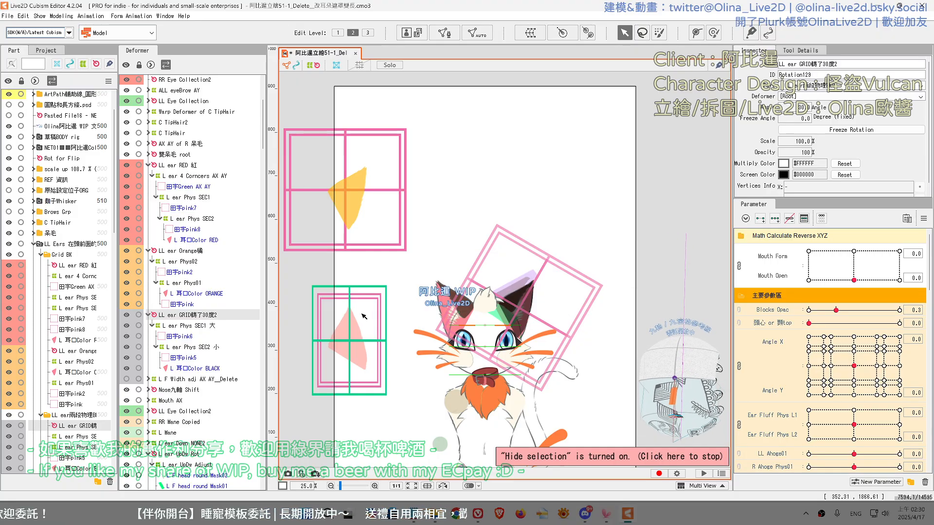
- Separate Ear Fluff Phys L1 and L2, and restore the black ear's grid to its upright position away from the head
click(739, 425)
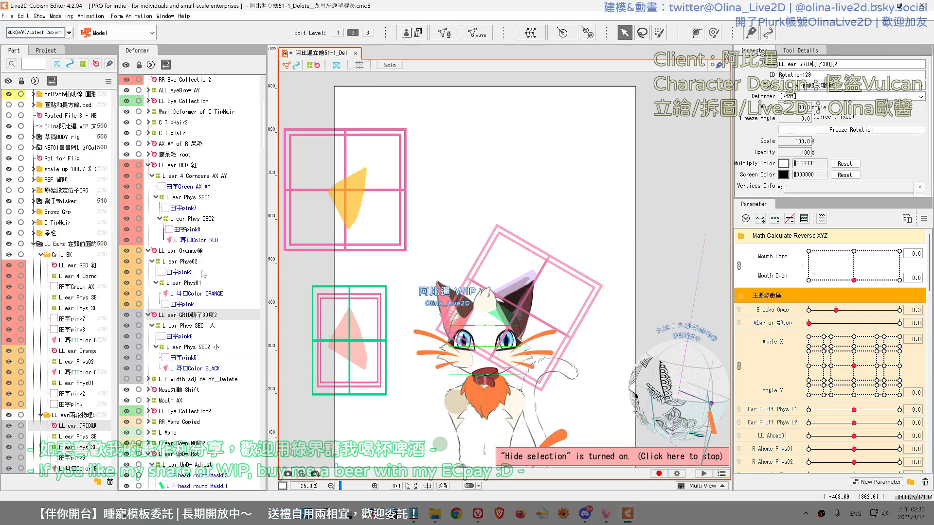
key(ctrl+z)
key(ctrl+z)
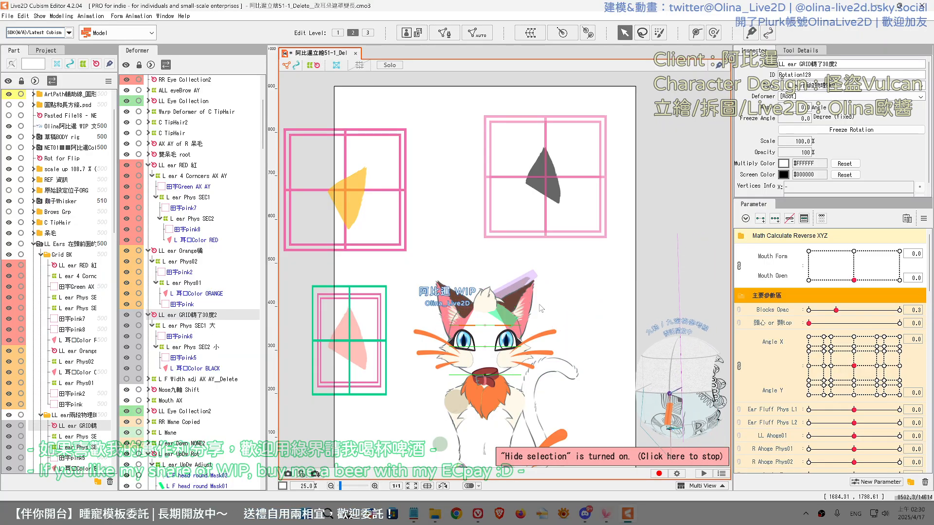
right_click(548, 173)
click(548, 177)
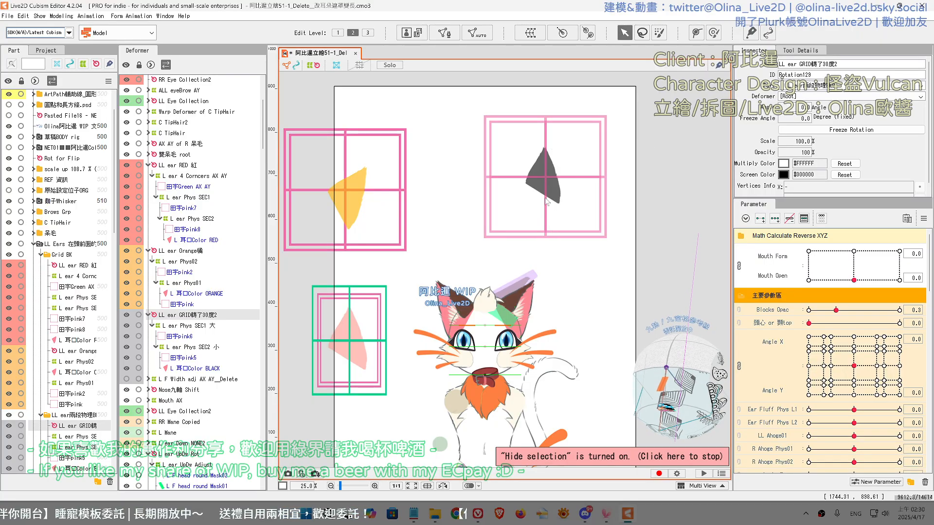
drag(544, 185, 541, 229)
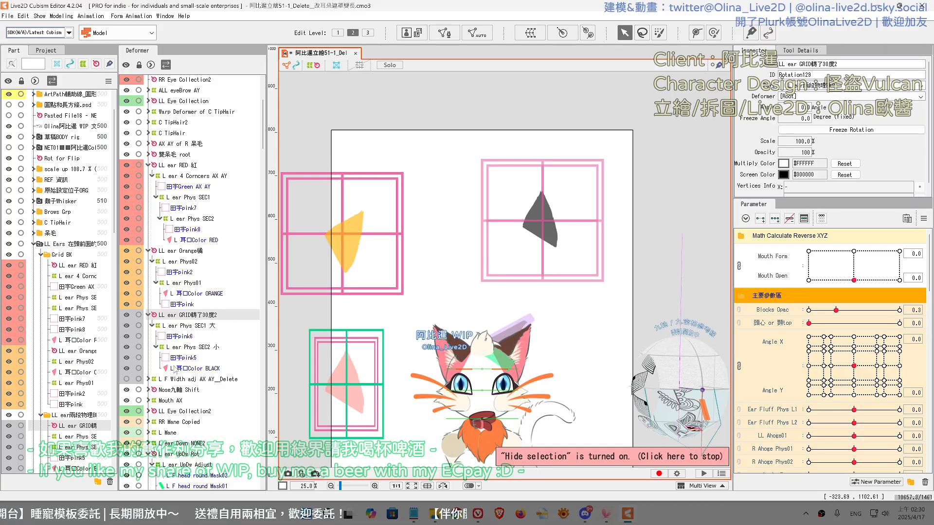
- Switch to Notepad to review the note on ordering two-section physics and Angle X/Y four corners, and minimise it
key(alt+Tab)
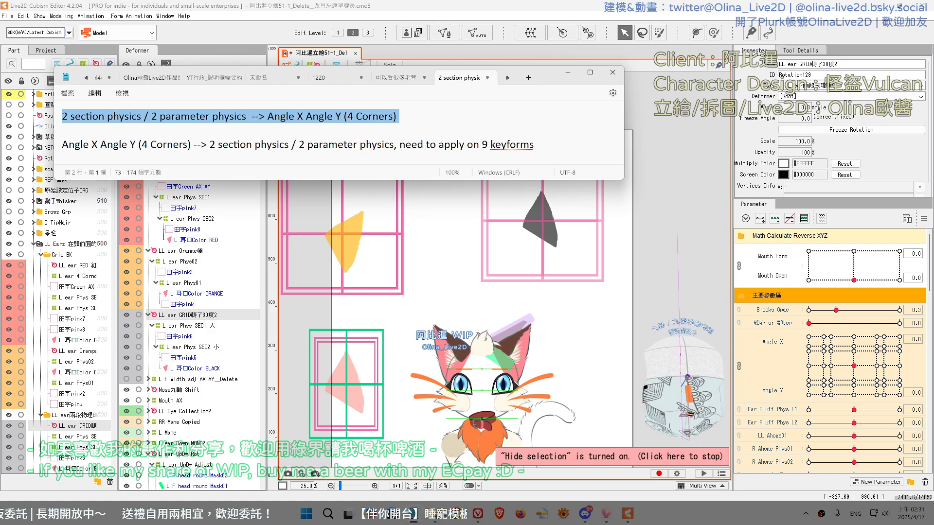
click(568, 72)
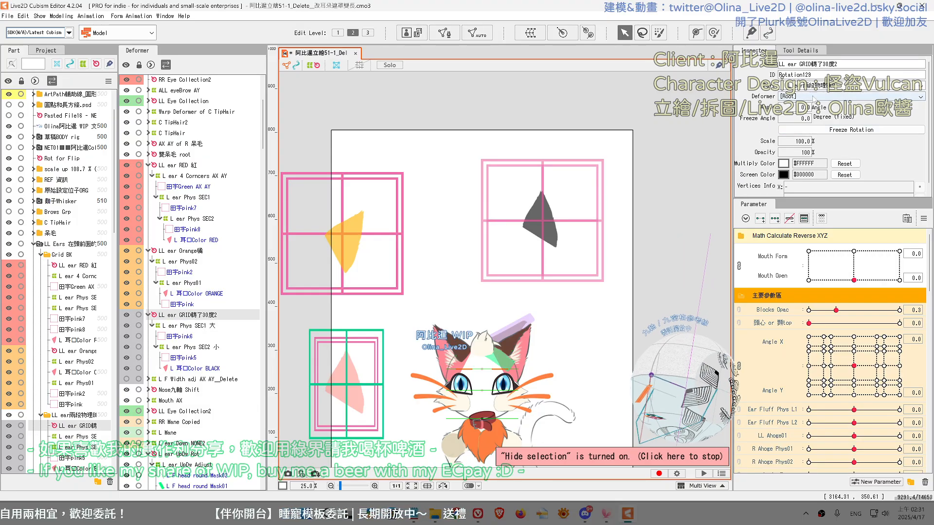
click(809, 98)
click(816, 101)
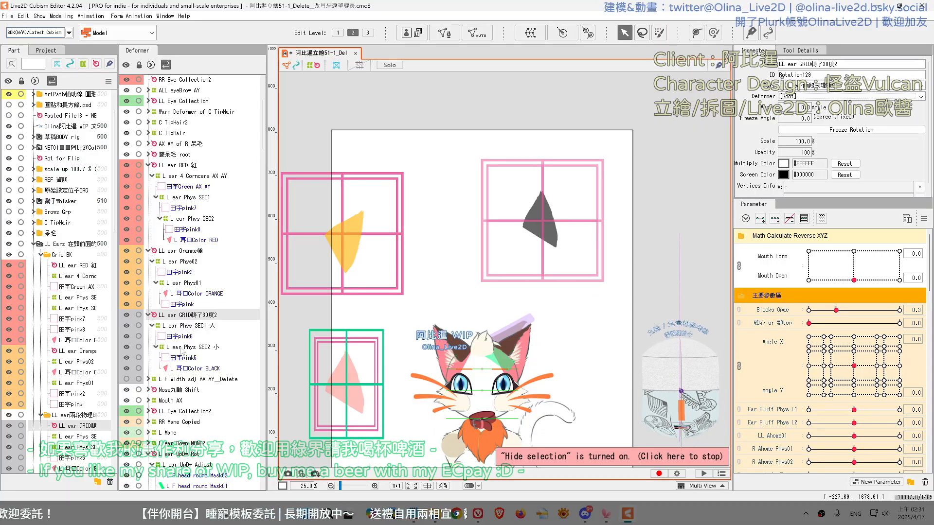
- Inspect the black ear's L ear Phys SEC1 大 and L ear Phys SEC2 小 warp deformers and their Ear Fluff Phys L1 and L2 keys
click(189, 326)
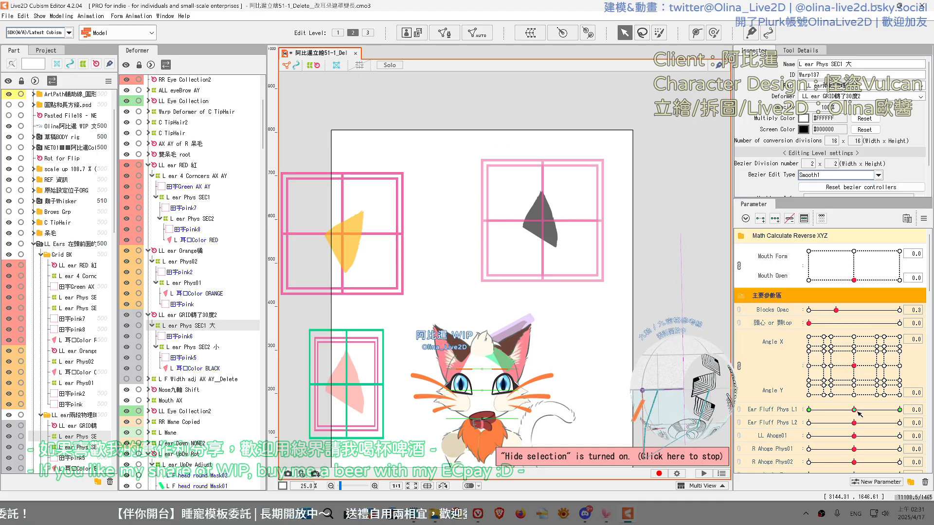
click(182, 347)
key(ctrl+t)
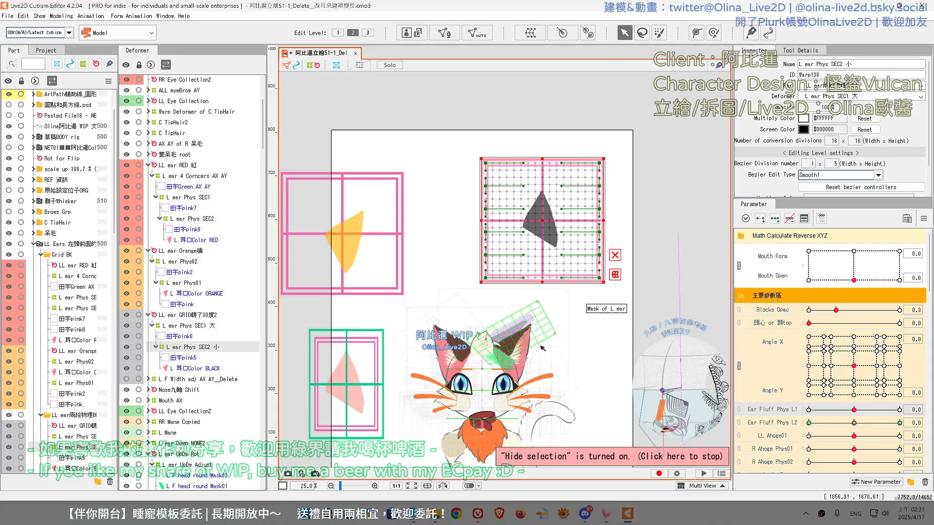
click(195, 325)
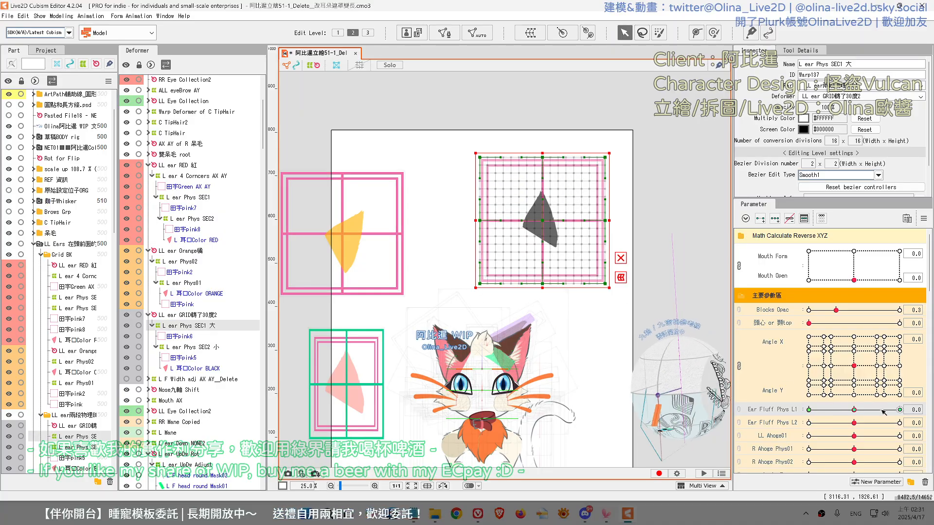
drag(854, 410, 860, 429)
- Select the black ear's L ear Phys SEC2 小 deformer and recombine Ear Fluff Phys L1 and L2
click(203, 349)
click(739, 411)
drag(542, 220, 544, 235)
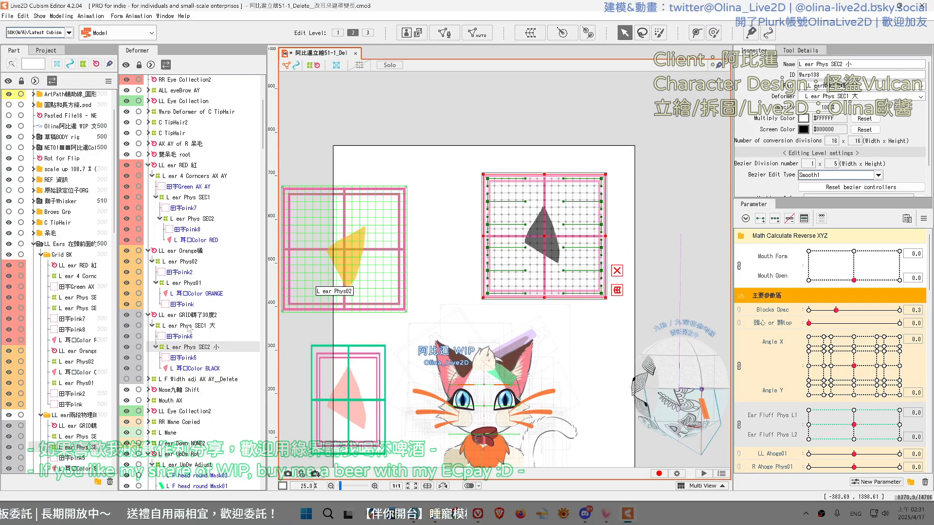
- Separate Ear Fluff Phys L1 and L2, and highlight the upper rows of control points on the black ear's L ear Phys SEC2 小 grid
click(739, 425)
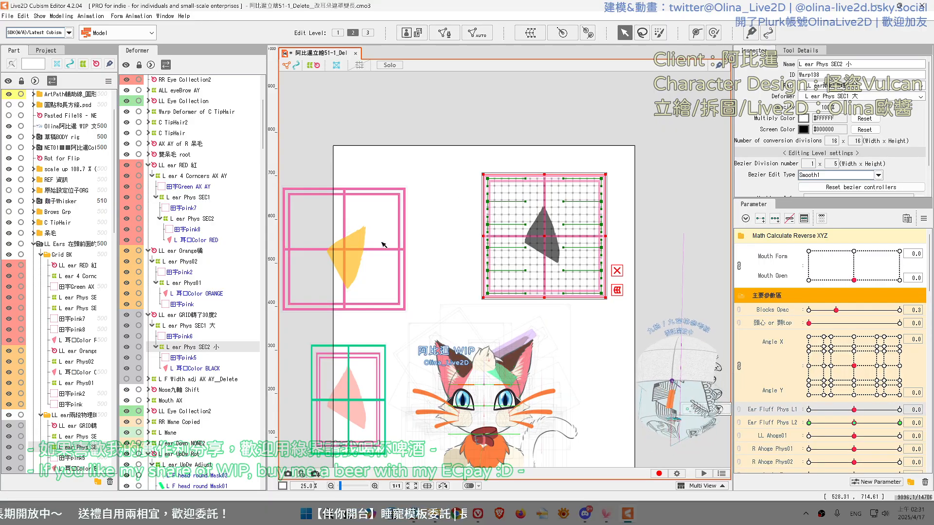
drag(463, 153, 649, 236)
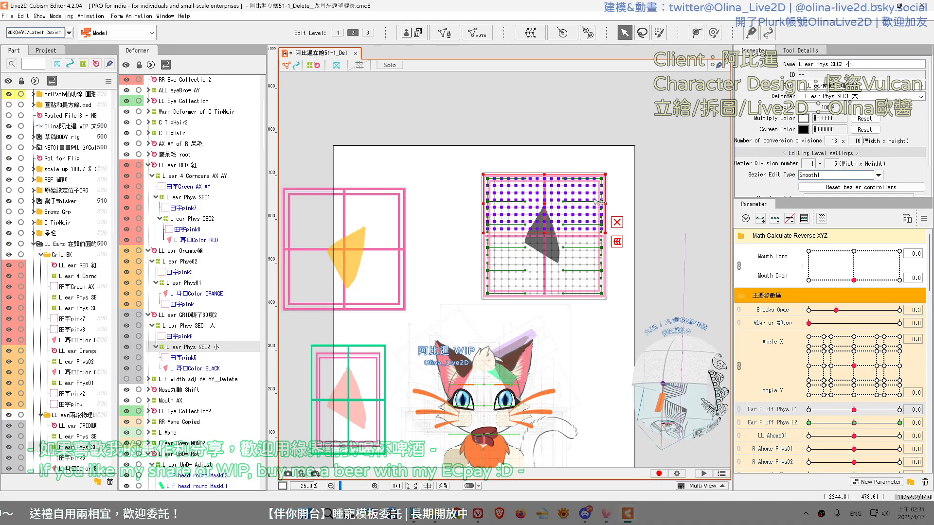
drag(453, 149, 655, 219)
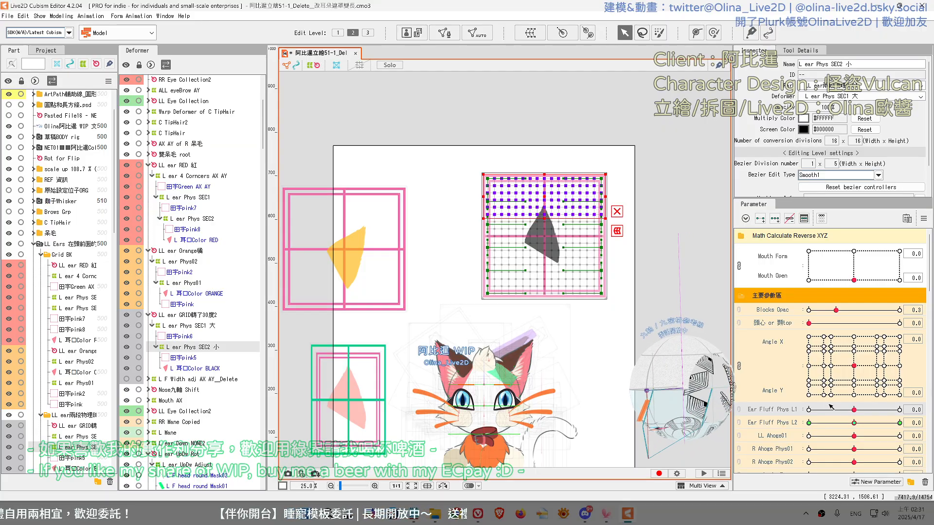
click(654, 306)
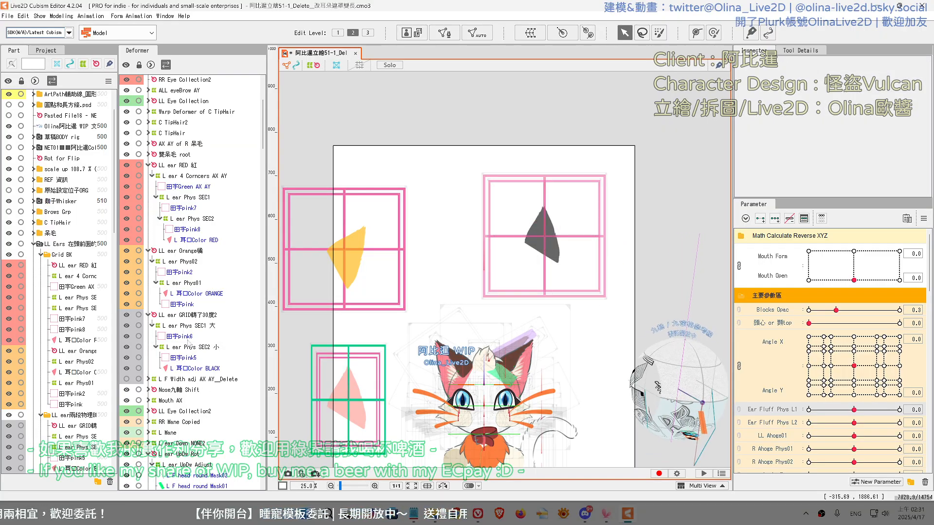
- Set the LL ear GRID轉了30度2 rotation deformer's angle to 30 degrees and move it onto the cat's L ear
click(199, 316)
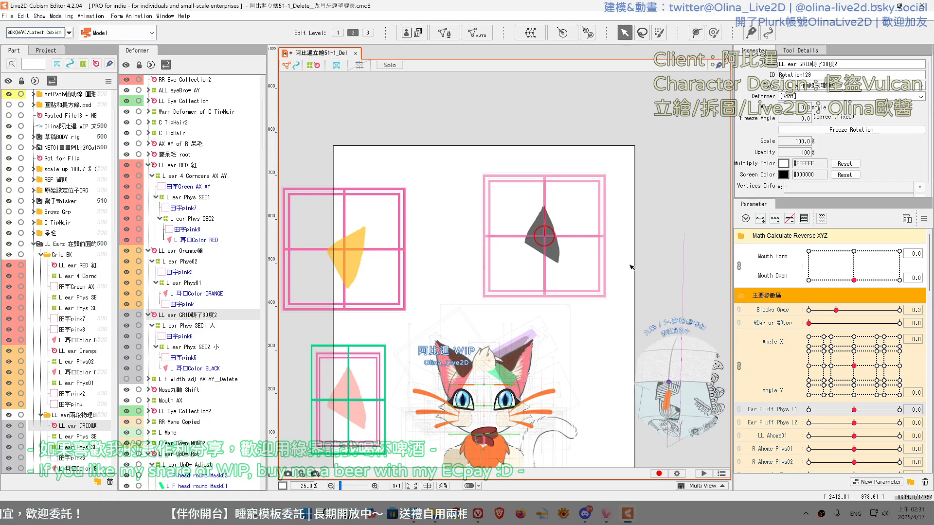
drag(622, 286, 650, 242)
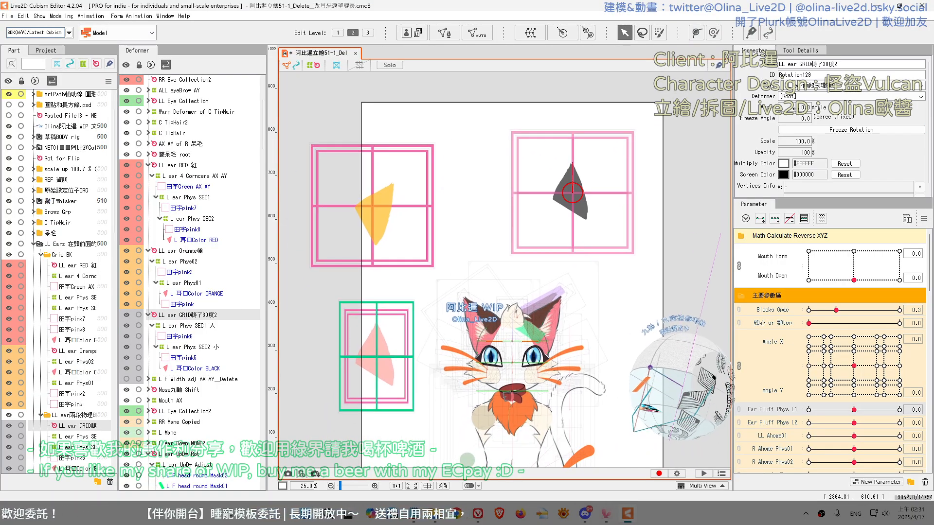
click(806, 108)
text(30)
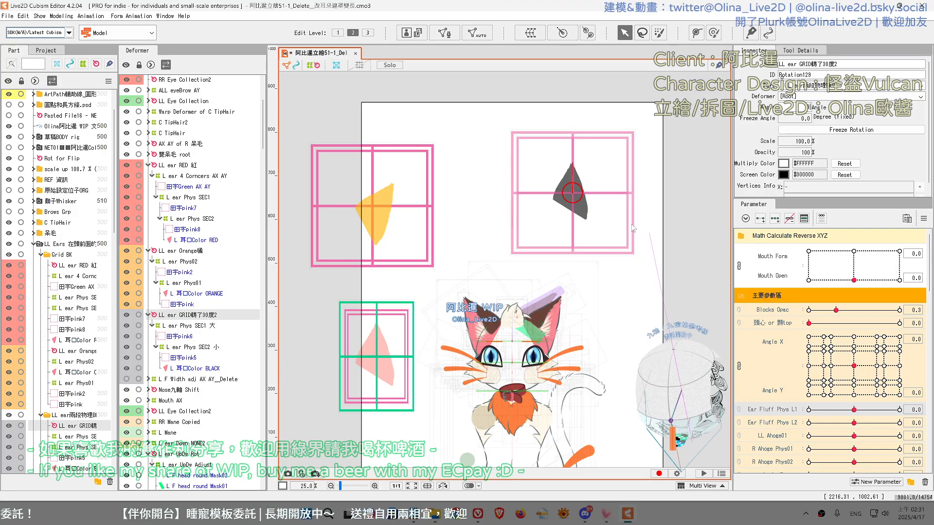
key(Return)
drag(577, 197, 570, 265)
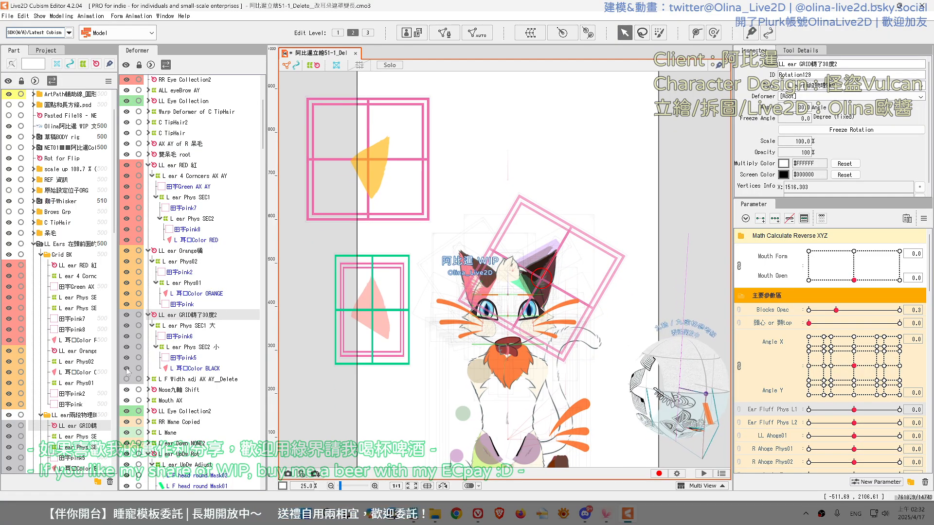
- Separate Angle X and Angle Y, and shift the LL ear GRID轉了30度2 deformer to follow the ear at Angle X 30
scroll(518, 287, up, 5)
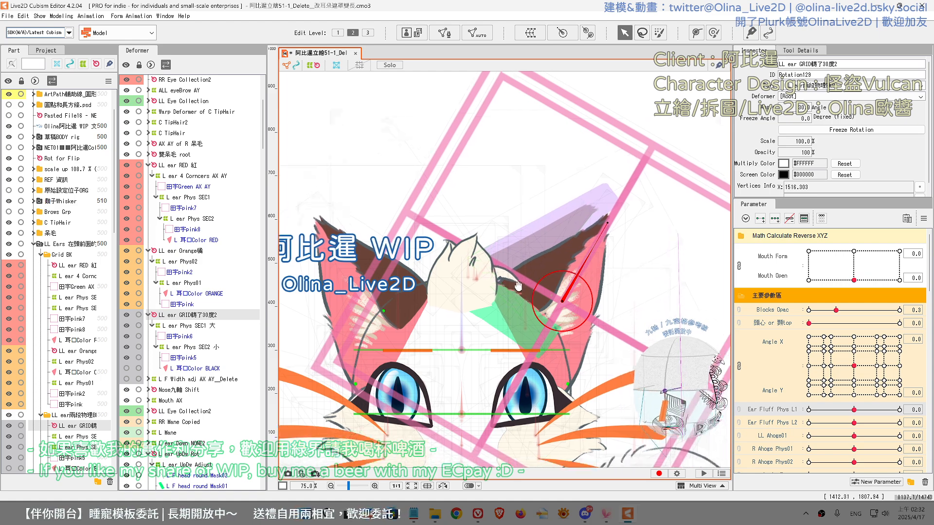
drag(518, 287, 480, 268)
scroll(483, 277, down, 2)
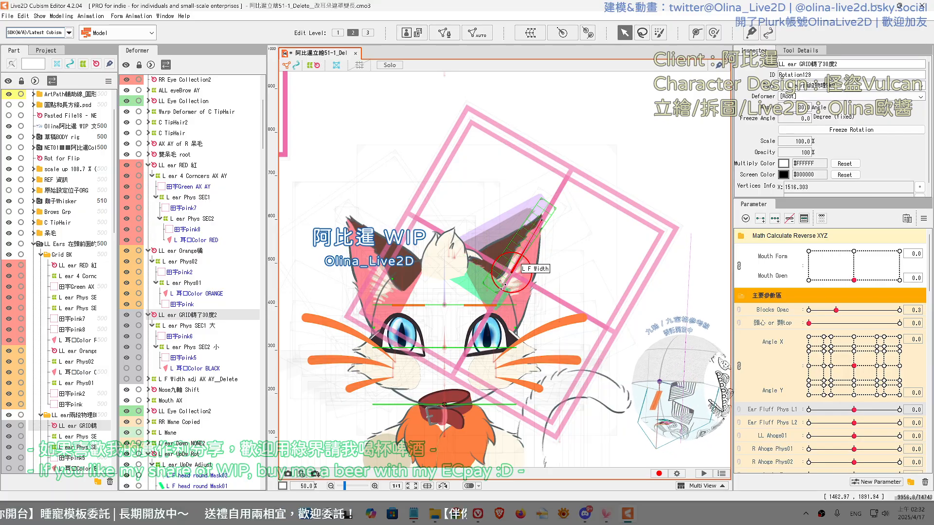
click(739, 368)
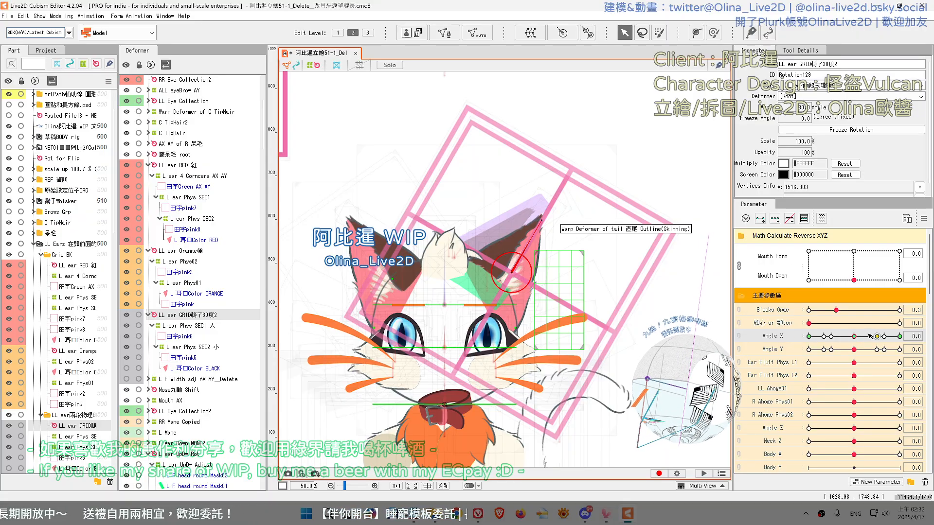
drag(855, 336, 899, 336)
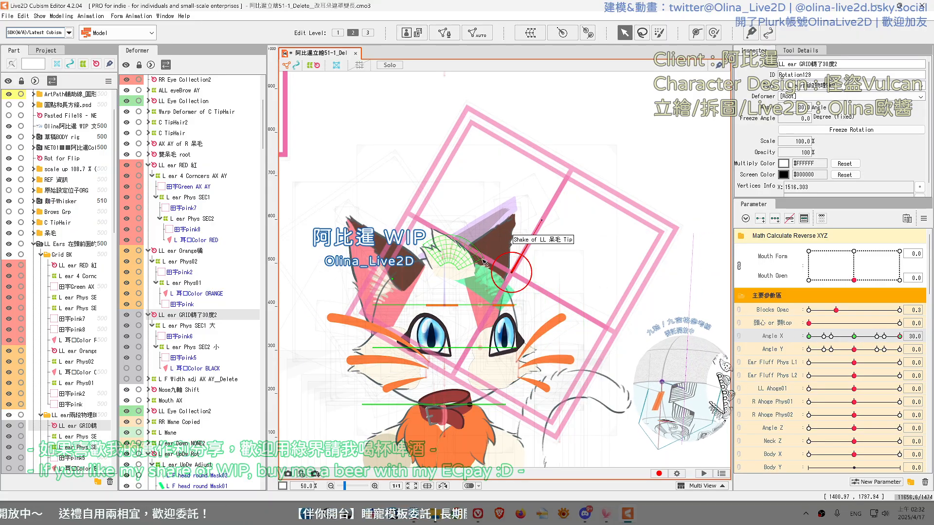
drag(517, 276, 496, 260)
- Nudge the rotation deformer to match the ear at Angle X -30, and return Angle X to 0
drag(873, 337, 808, 337)
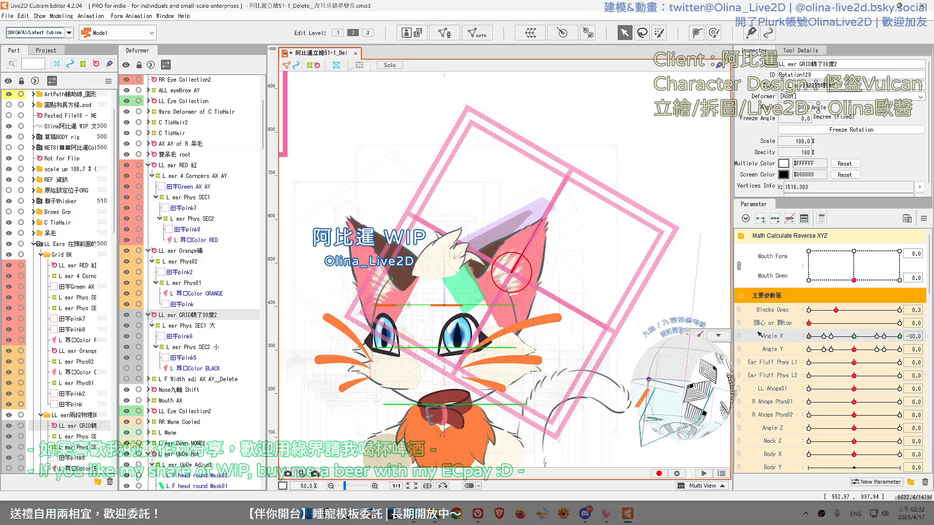
drag(518, 276, 520, 276)
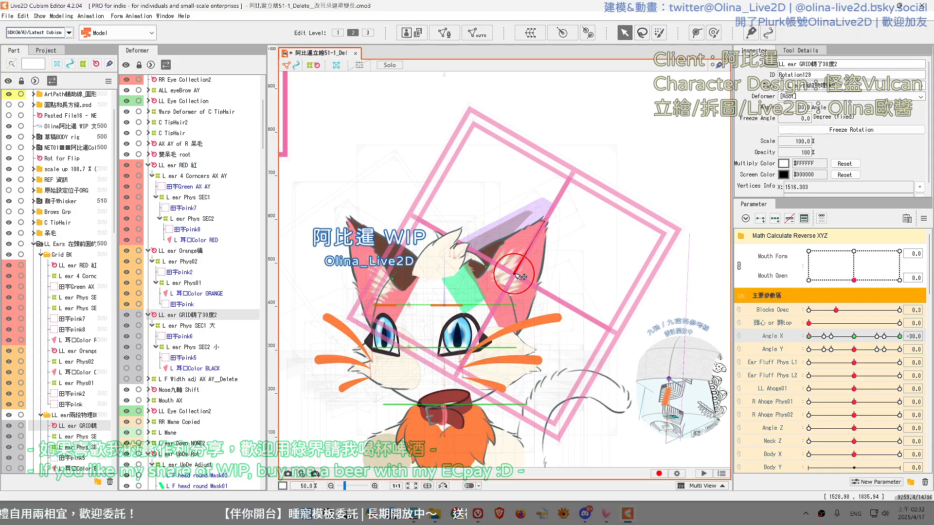
click(853, 336)
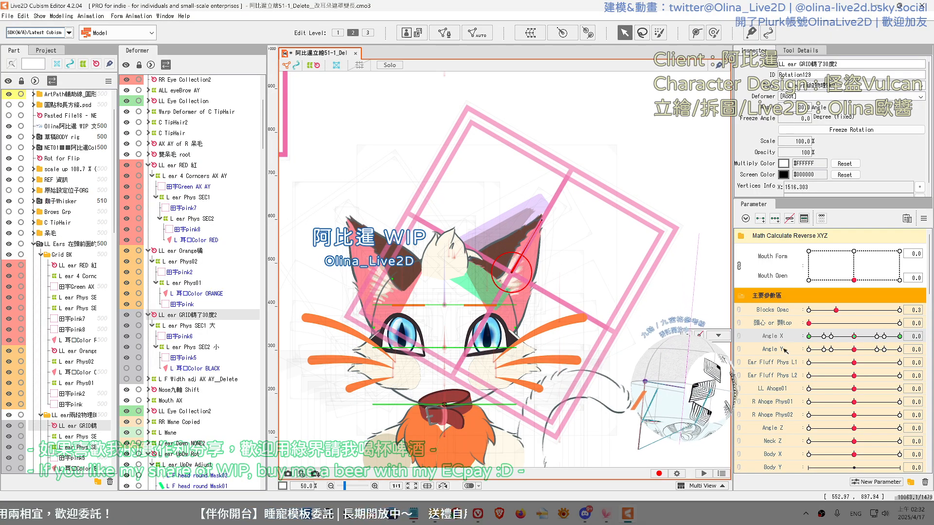
- Lower the rotation deformer onto the ear at Angle Y 30 and rotate it clockwise to follow the ear tip
click(876, 349)
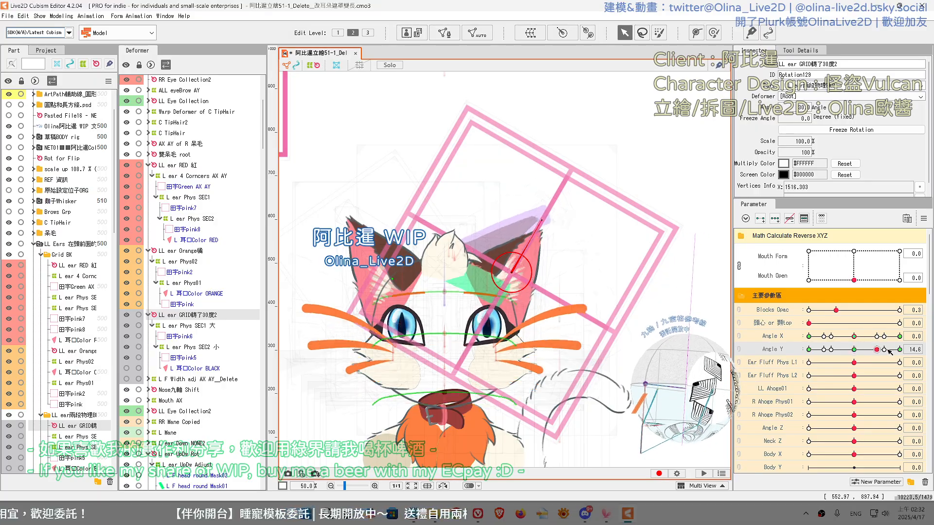
drag(888, 349, 899, 350)
drag(512, 272, 517, 288)
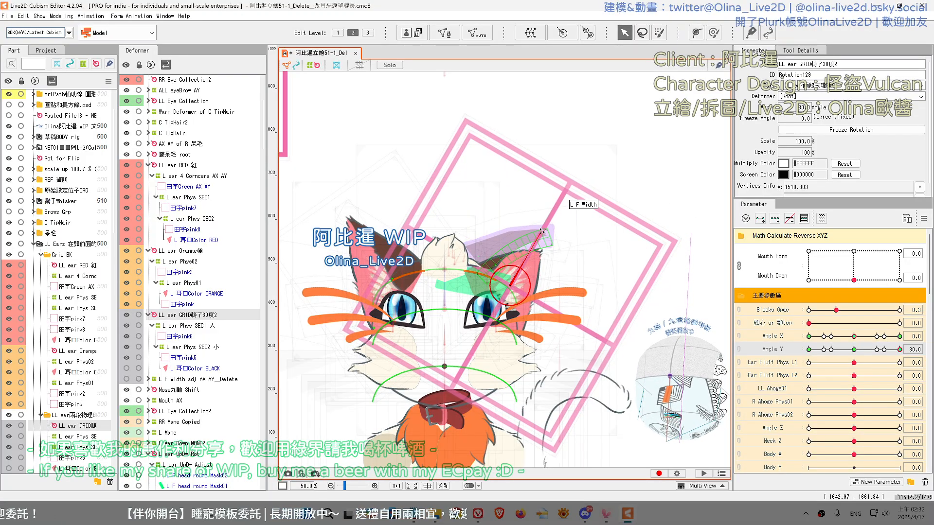
drag(542, 230, 555, 238)
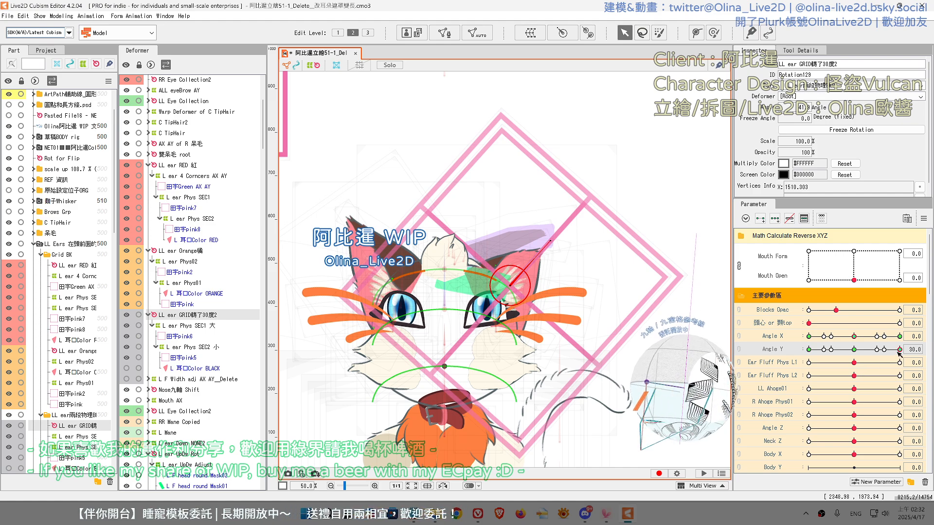
- Reposition the rotation deformer on the ear at Angle Y -30 and rotate it slightly to align with the ear tip
drag(898, 351, 756, 357)
mouse_move(511, 286)
mouse_down()
mouse_move(500, 276)
mouse_move(521, 276)
mouse_up()
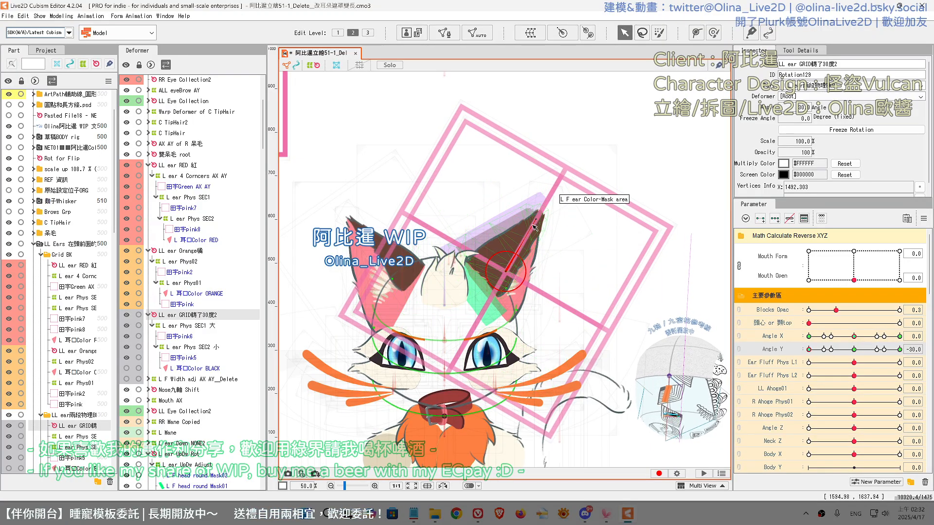
drag(538, 217, 542, 221)
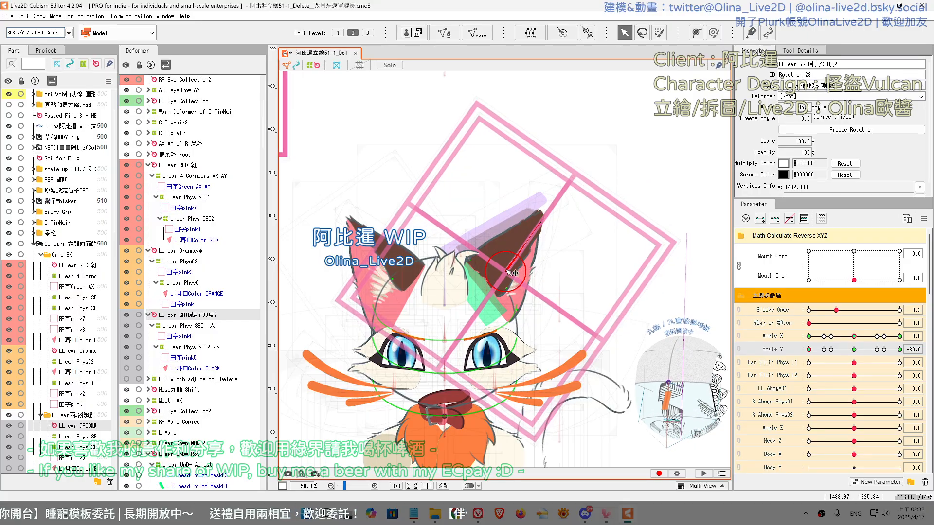
drag(506, 271, 502, 268)
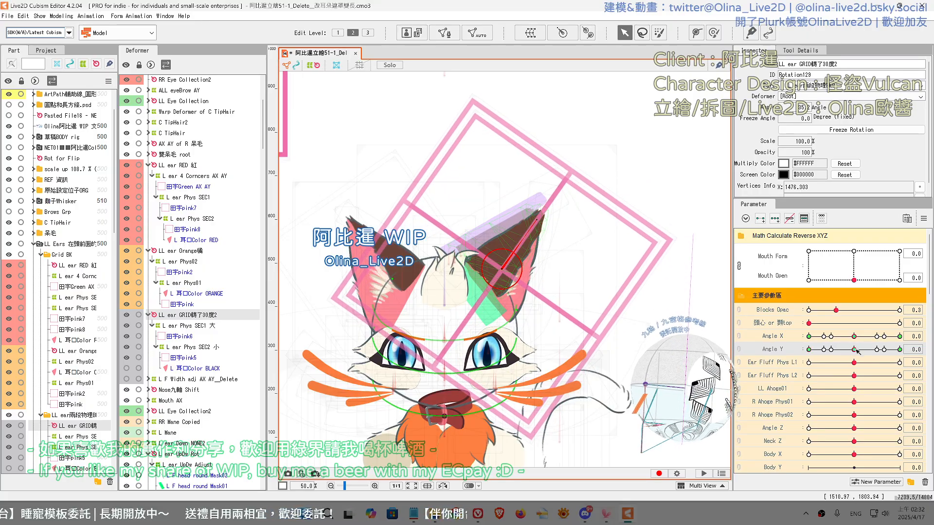
- Combine Angle X and Angle Y, and move the rotation deformer onto the ear at the Angle X 30, Angle Y 30 corner
click(739, 336)
click(900, 338)
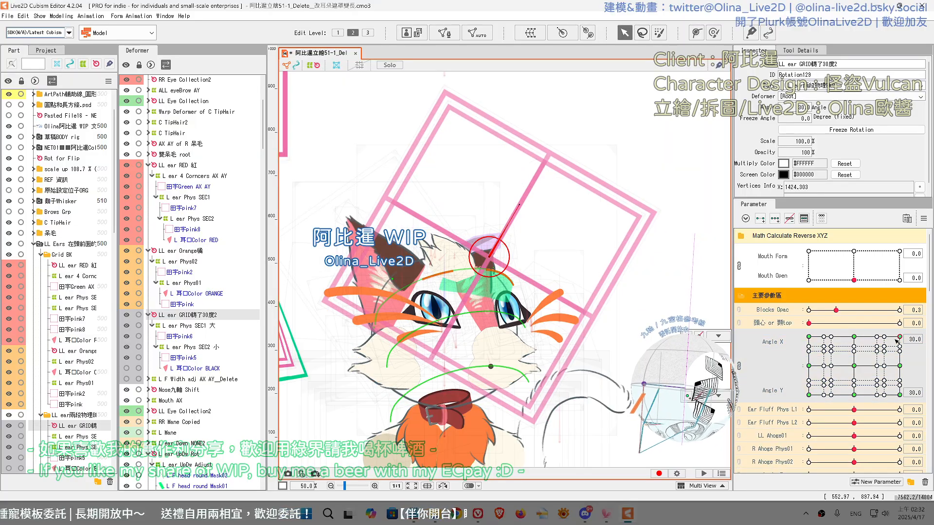
drag(497, 267, 488, 266)
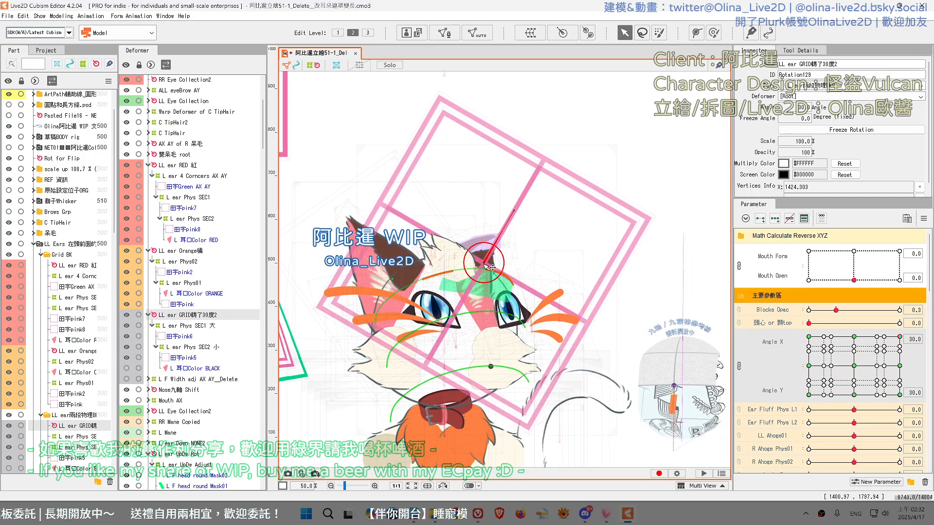
- Combine Ear Fluff Phys L1 and L2, test the ear grid's physics deformation, and reset both parameters to 0
click(739, 410)
mouse_move(854, 425)
mouse_down()
mouse_move(875, 437)
mouse_move(845, 446)
mouse_move(869, 417)
mouse_move(854, 416)
mouse_up()
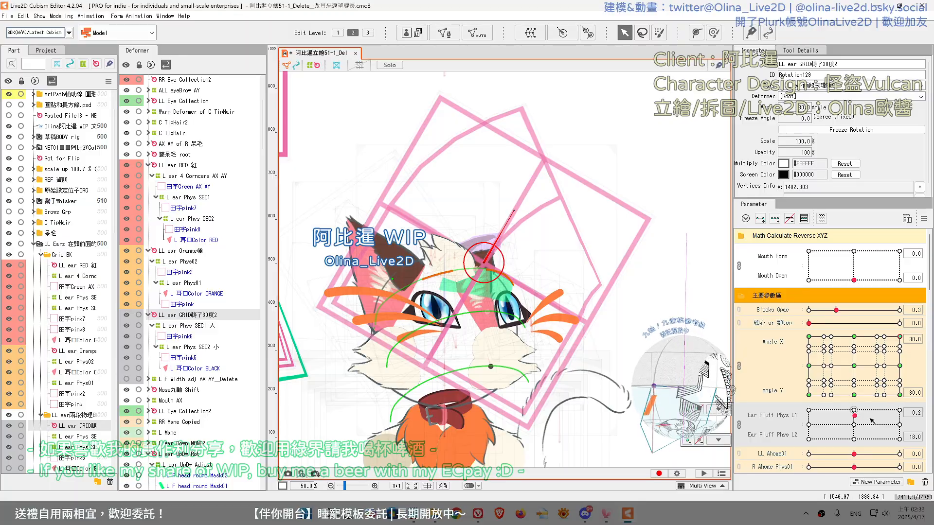
click(854, 427)
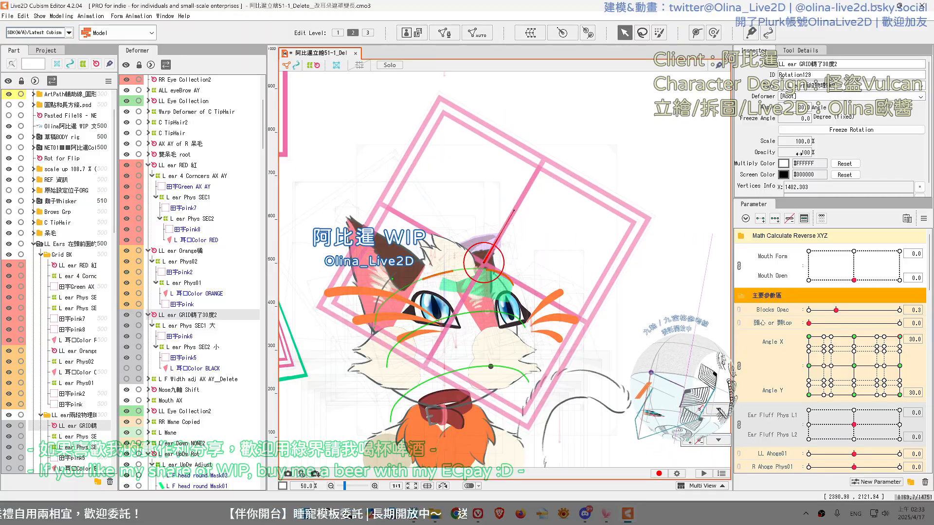
- Scale the rotation deformer down to about 63% at the Angle X 30, Angle Y 30 corner and retest the ear physics
drag(794, 142, 779, 152)
mouse_move(854, 415)
mouse_down()
mouse_move(842, 433)
mouse_move(861, 413)
mouse_up()
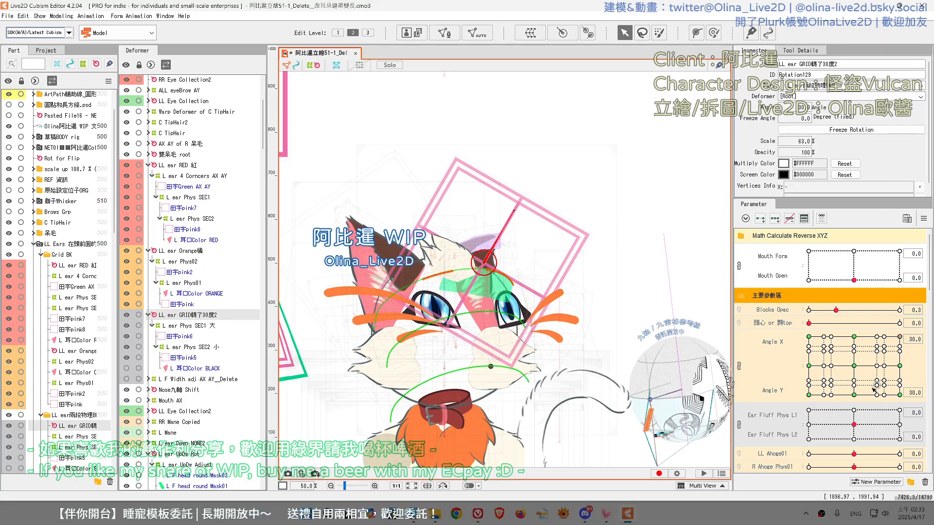
- Check the deformer at Angle X 30, Angle Y -30, and adjust its rotation to the ear tip at Angle X -30, Angle Y -30
click(900, 395)
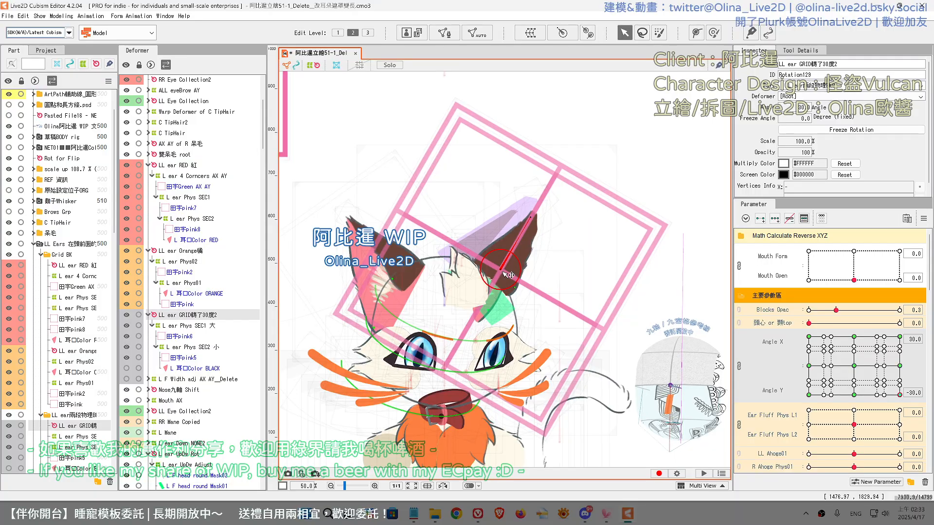
click(808, 394)
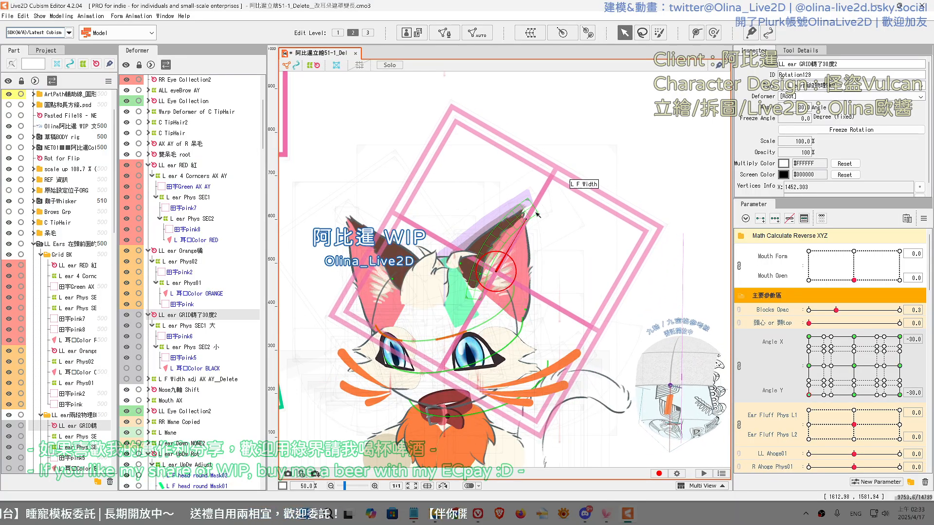
mouse_move(527, 218)
mouse_down()
mouse_move(521, 210)
mouse_move(524, 218)
mouse_up()
- Move and rotate the deformer to fit the ear at Angle X -30, Angle Y 30, and reset both angles to 0
click(808, 337)
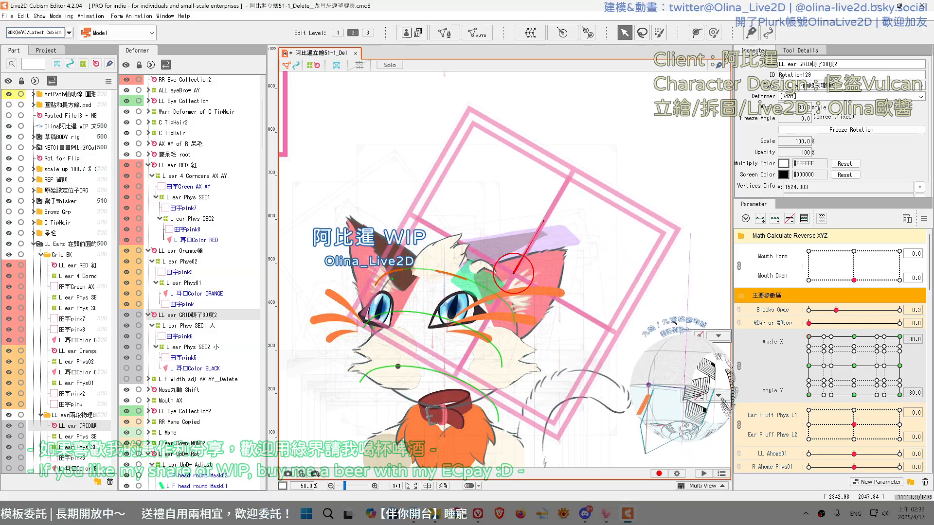
drag(517, 269, 524, 290)
drag(550, 240, 565, 256)
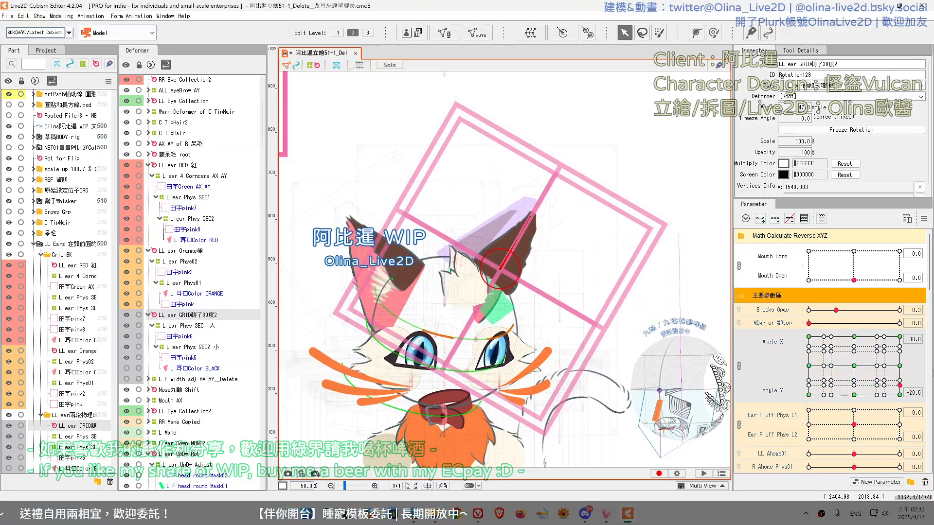
drag(821, 280, 812, 301)
click(854, 366)
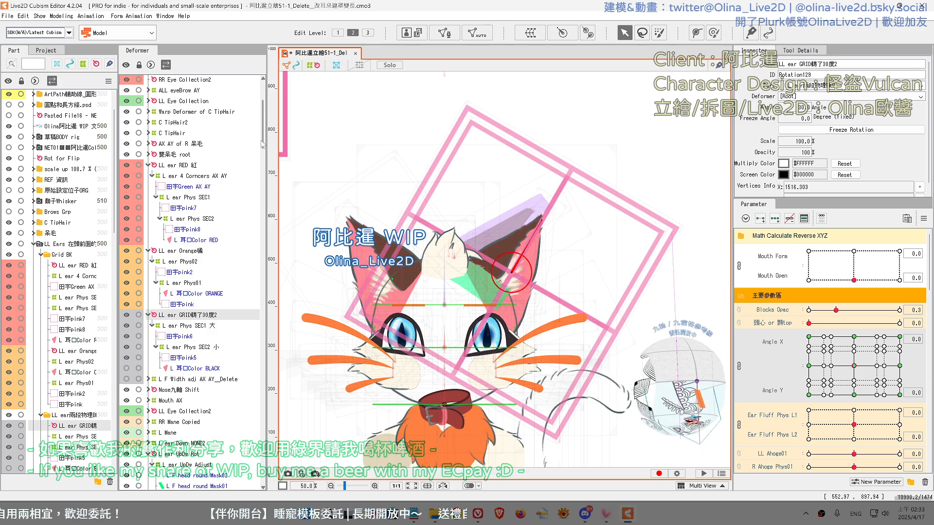
- Nest the LL ear GRID轉了30度2 rotation deformer under L ear UpDw Adjust in the deformer hierarchy
drag(261, 140, 262, 169)
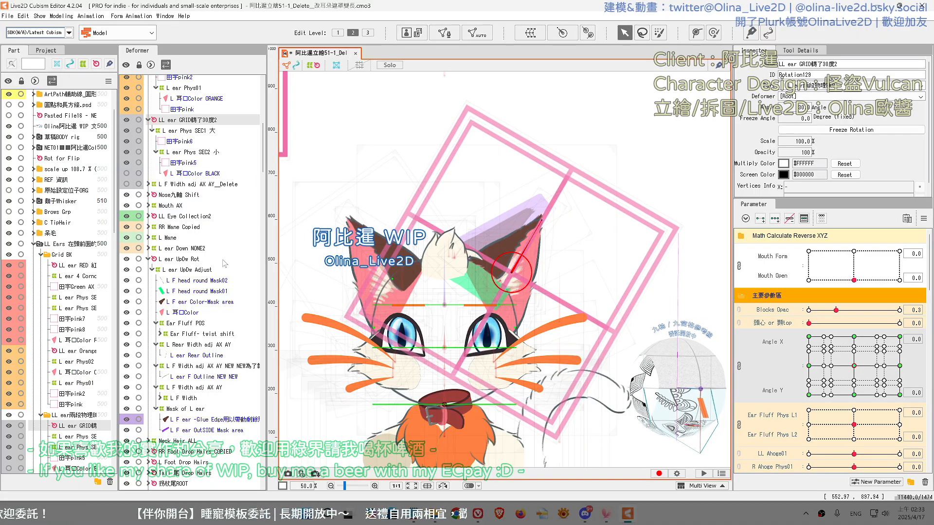
drag(184, 120, 196, 271)
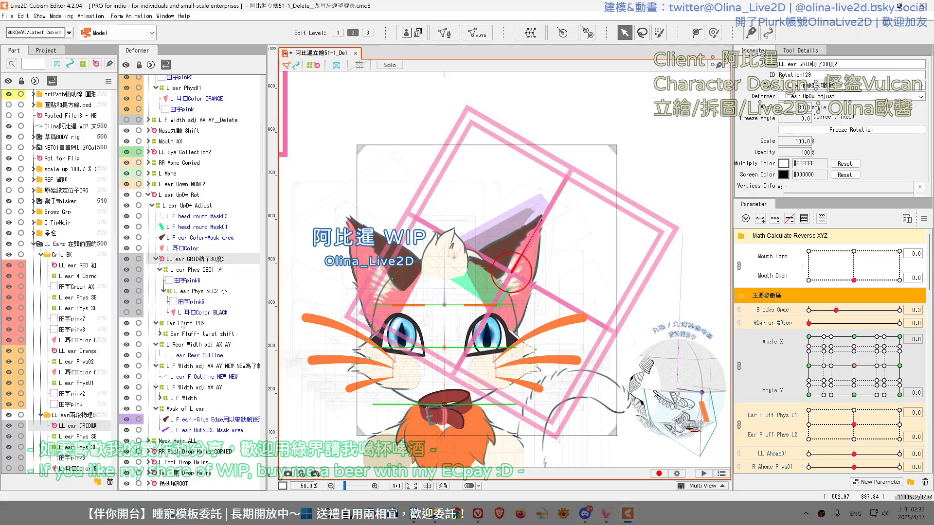
- Nest the ear fluff, width adjustment and mask deformers, plus both L F head round masks, under L ear Phys SEC2 小 with parameters at default
click(183, 324)
ctrl+click(178, 348)
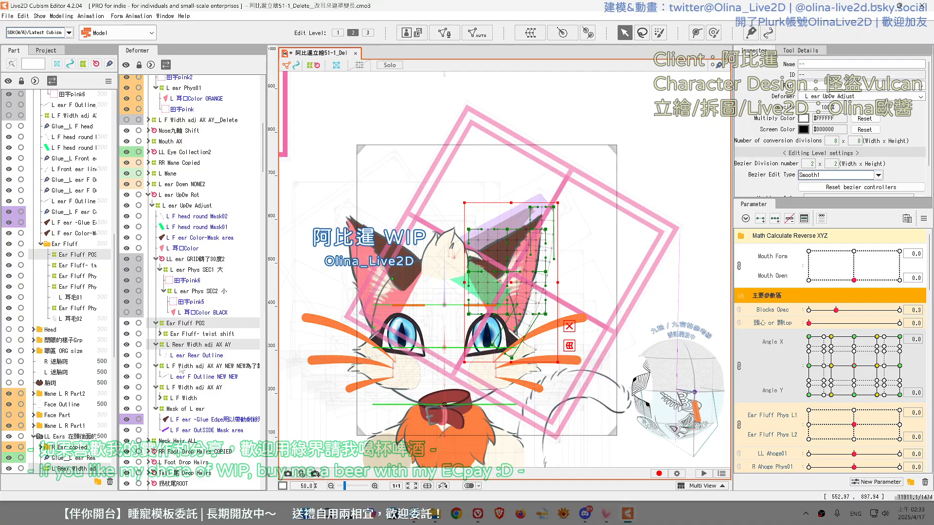
ctrl+click(180, 367)
ctrl+click(177, 388)
ctrl+click(178, 409)
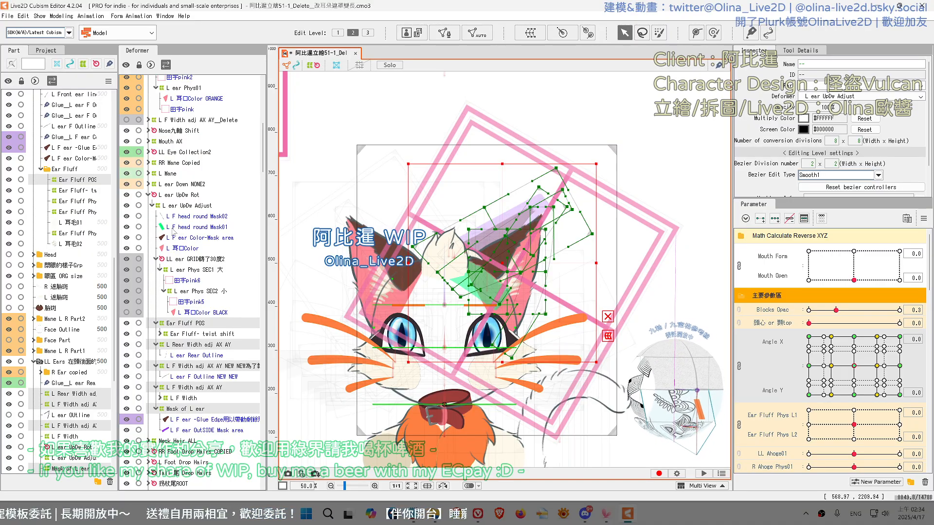
click(173, 227)
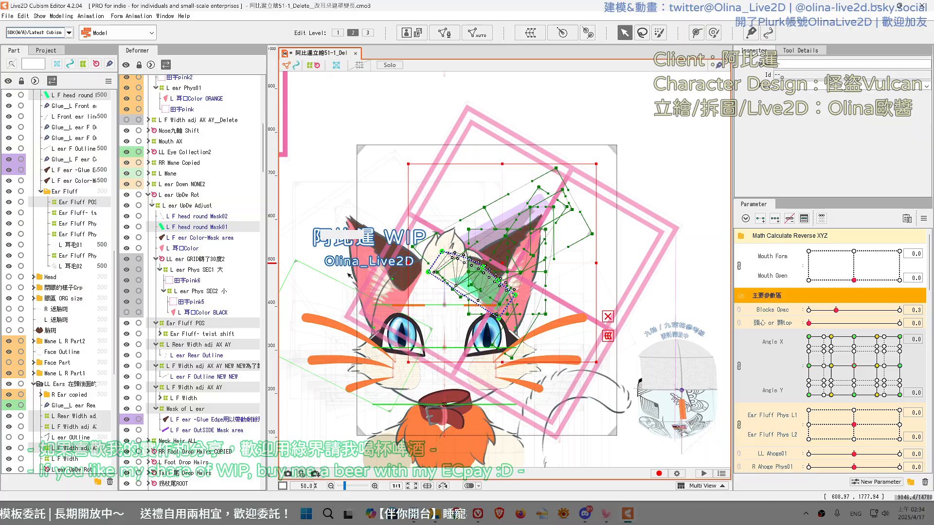
ctrl+click(196, 220)
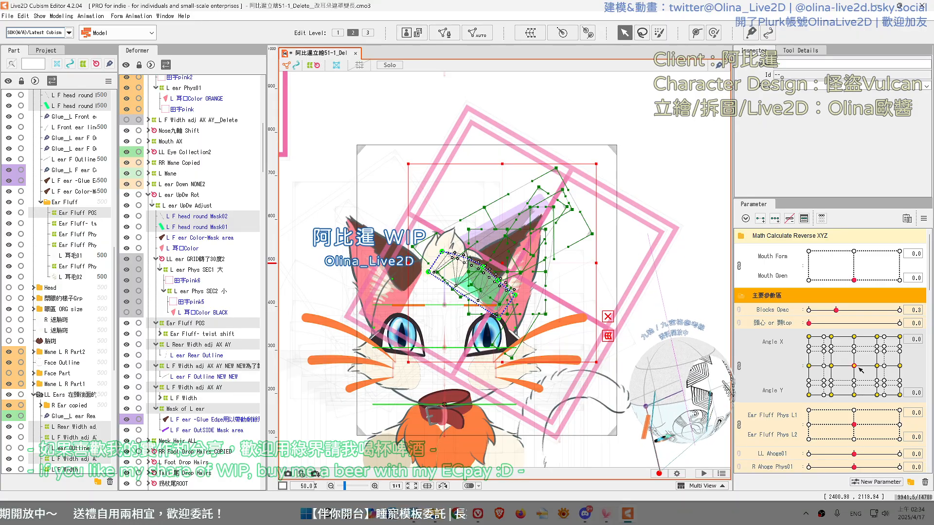
click(923, 218)
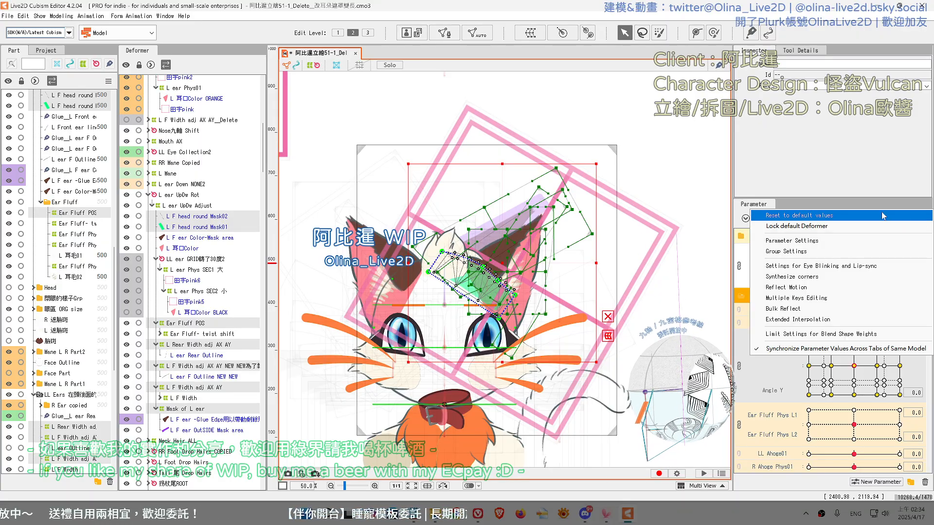
click(883, 215)
drag(192, 227, 196, 297)
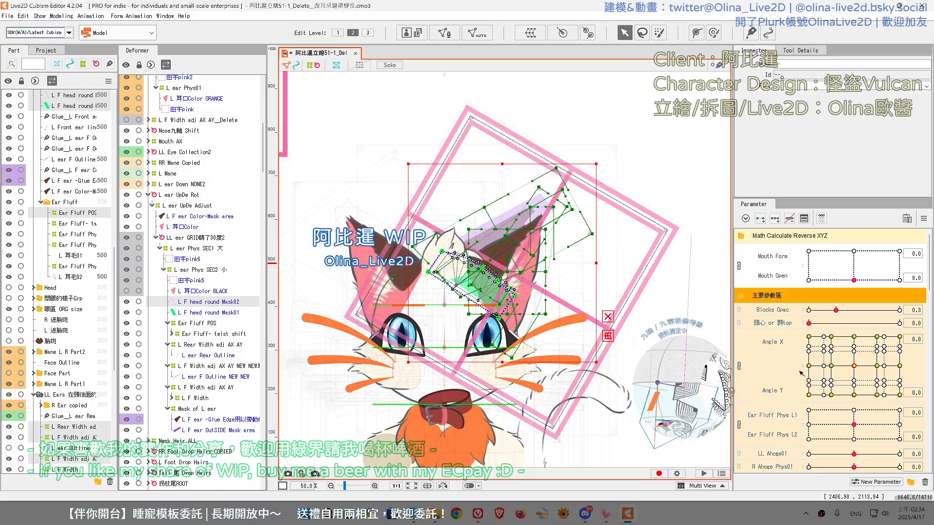
click(199, 270)
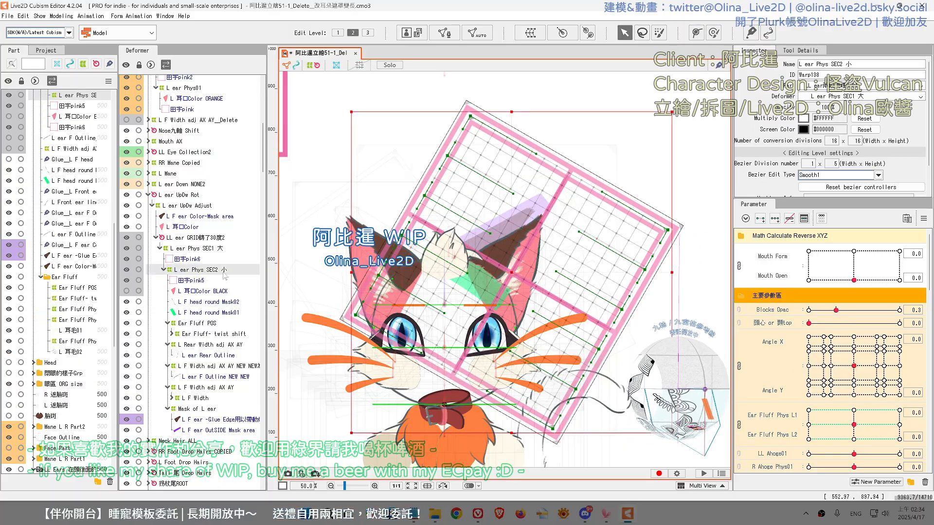
click(697, 278)
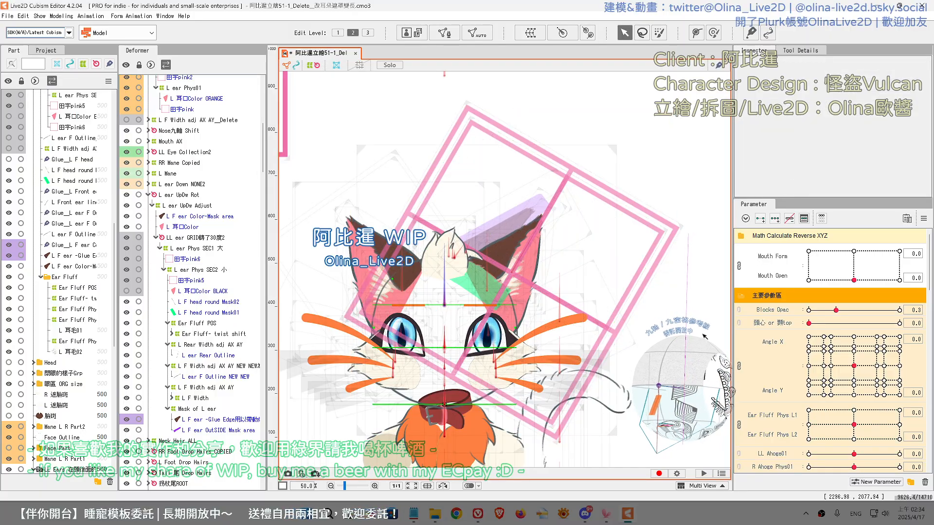
- Test Ear Fluff Phys L1 and L2 at the Angle X/Y corners 30/30, 30/-30 and -30/30, returning both physics values to 0
scroll(697, 277, down, 1)
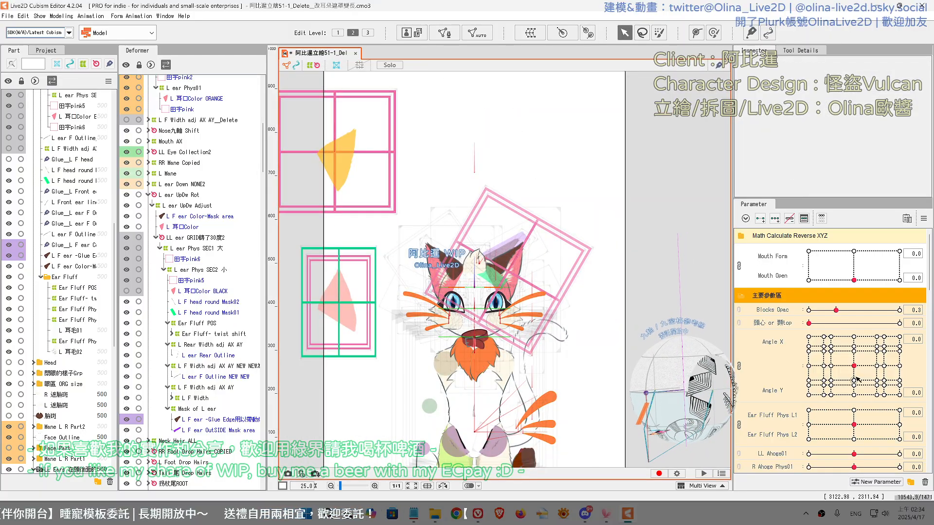
mouse_move(854, 425)
mouse_down()
mouse_move(832, 428)
mouse_move(886, 426)
mouse_move(834, 425)
mouse_move(859, 424)
mouse_up()
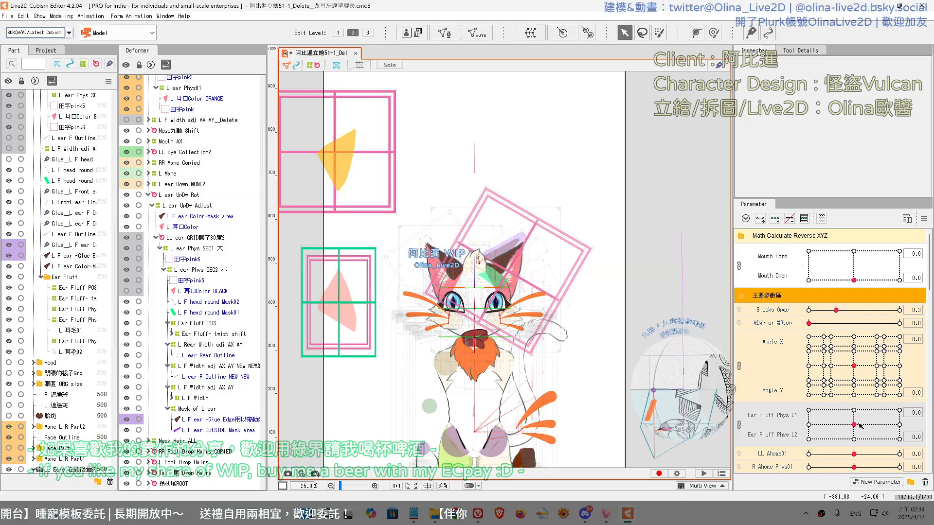
drag(864, 363, 931, 318)
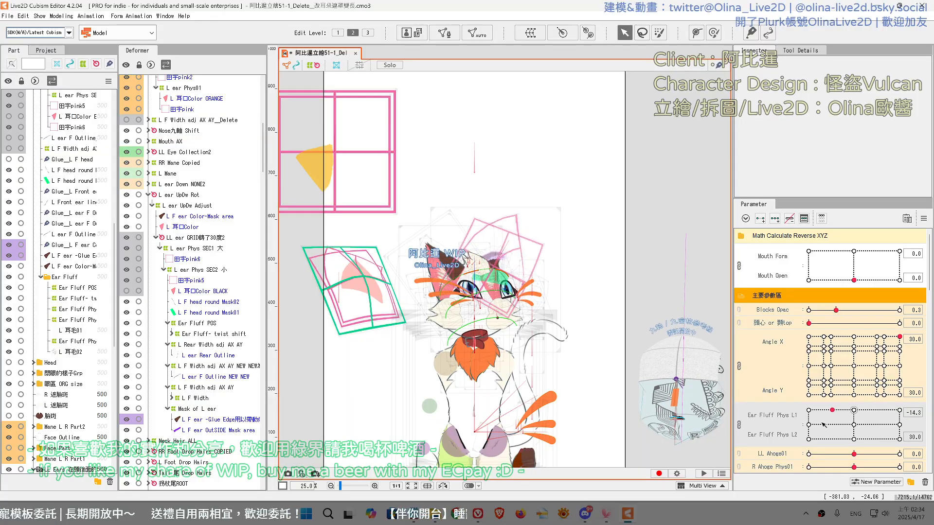
drag(845, 433, 854, 424)
drag(900, 343, 899, 395)
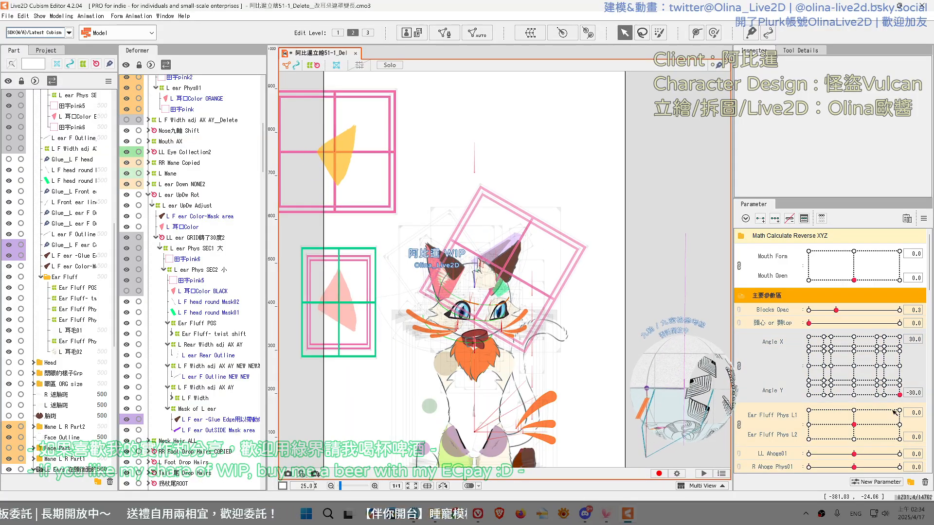
mouse_move(854, 425)
mouse_down()
mouse_move(840, 430)
mouse_move(861, 430)
mouse_move(839, 430)
mouse_up()
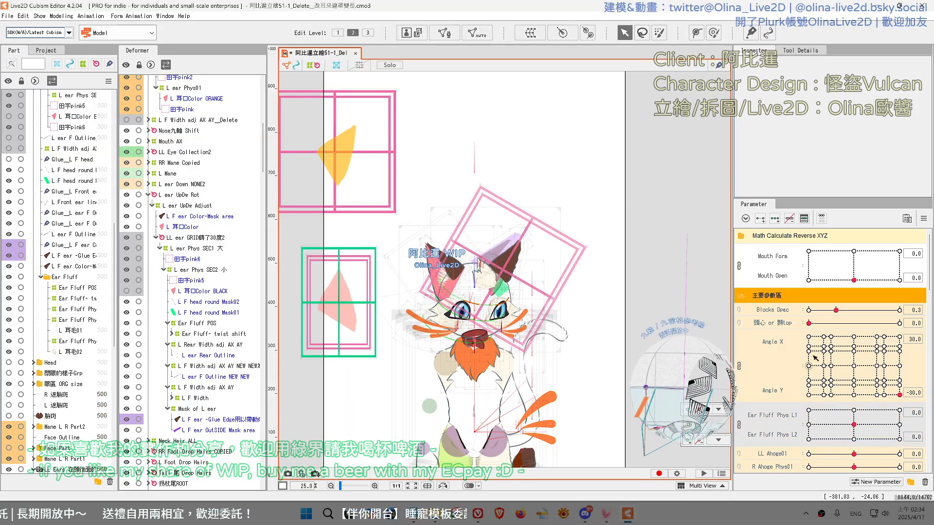
drag(824, 347, 797, 328)
drag(838, 415, 853, 408)
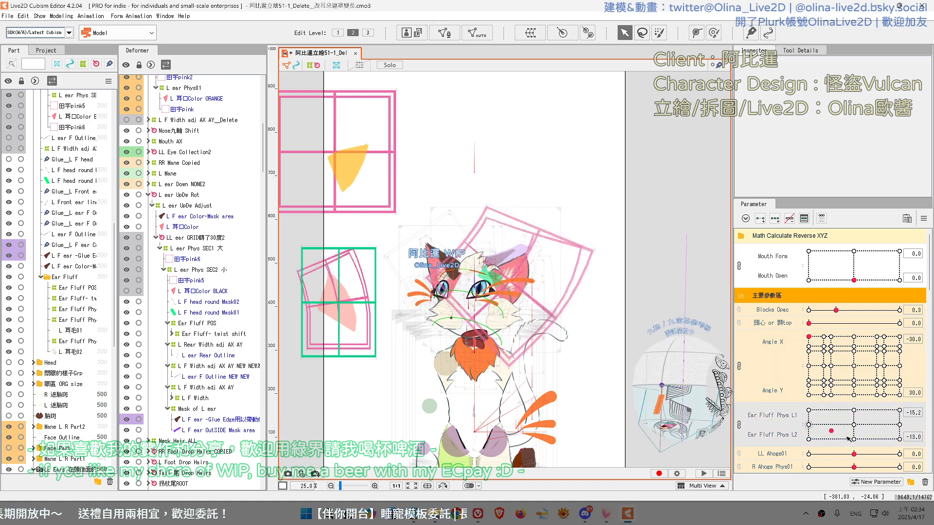
click(850, 423)
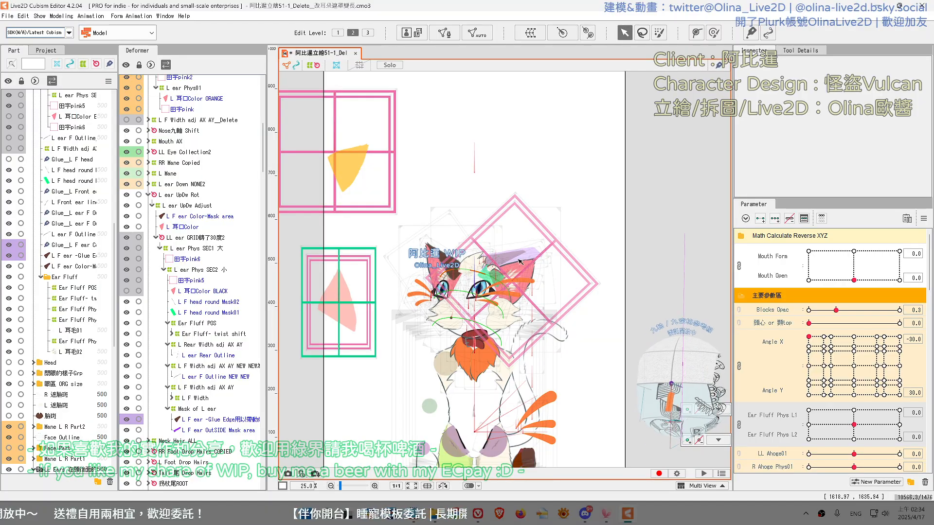
- Examine the left ear up close at Angle X -30, Angle Y 30, and preview its motion in the physics settings
scroll(520, 261, up, 5)
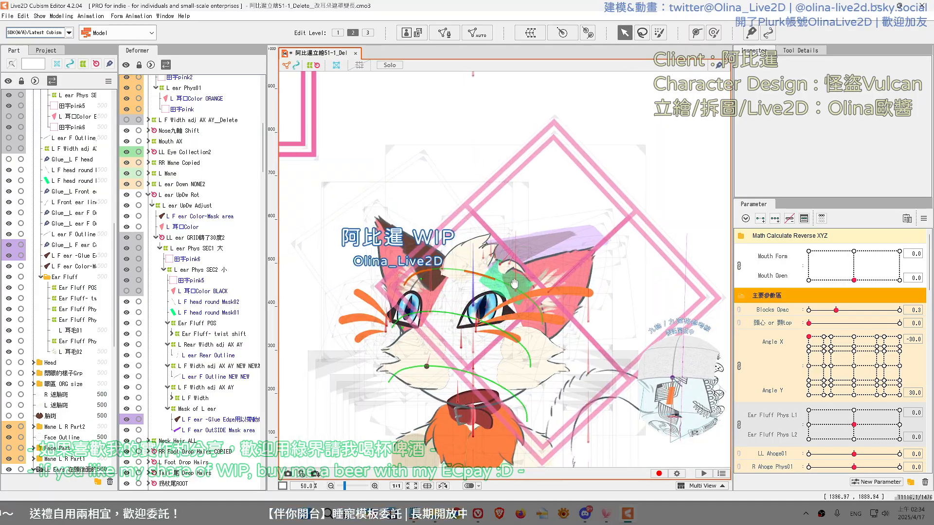
drag(514, 283, 531, 271)
key(ctrl+p)
drag(751, 215, 838, 480)
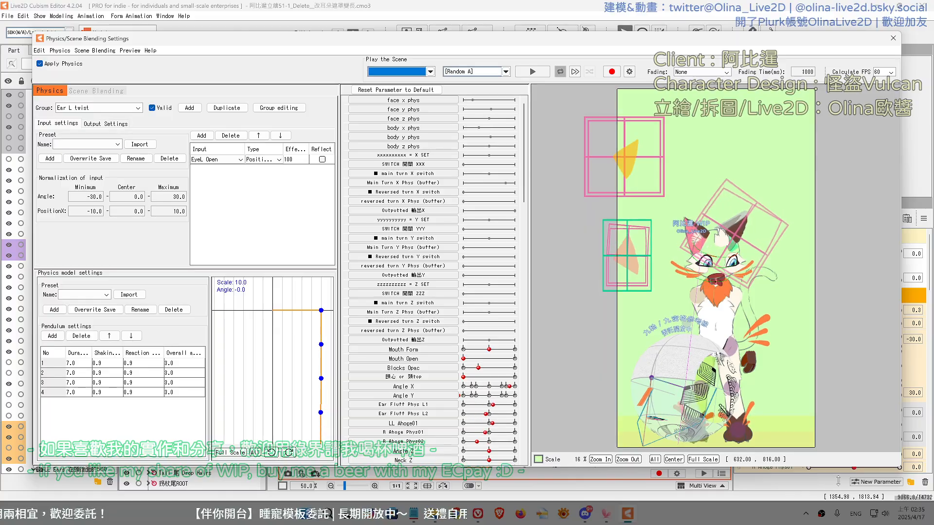
click(893, 38)
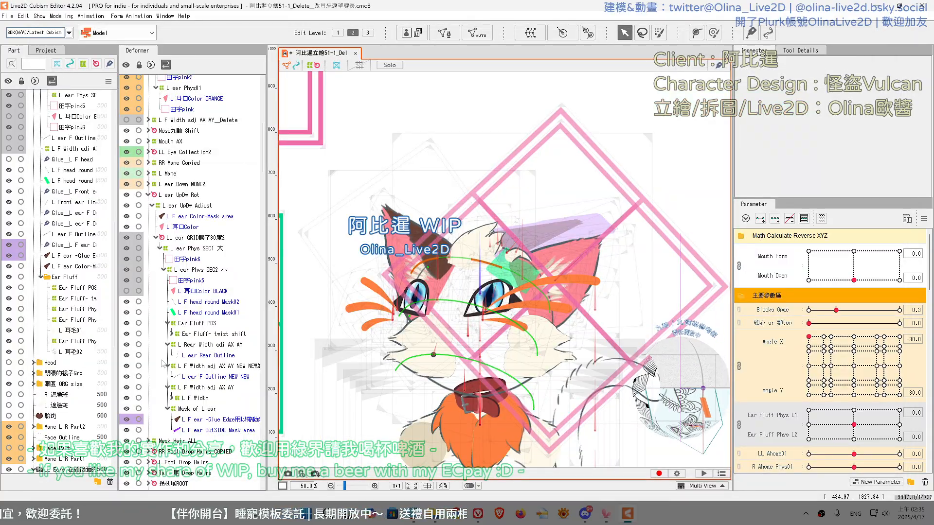
- Hide the 田字pink5 and 田字pink6 grid meshes and preview the ear physics without them
drag(128, 283, 131, 261)
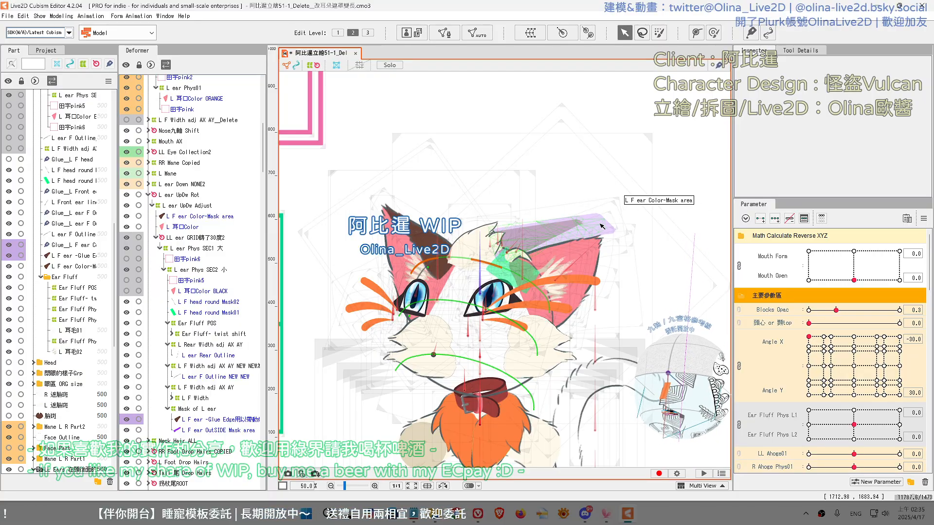
key(ctrl+p)
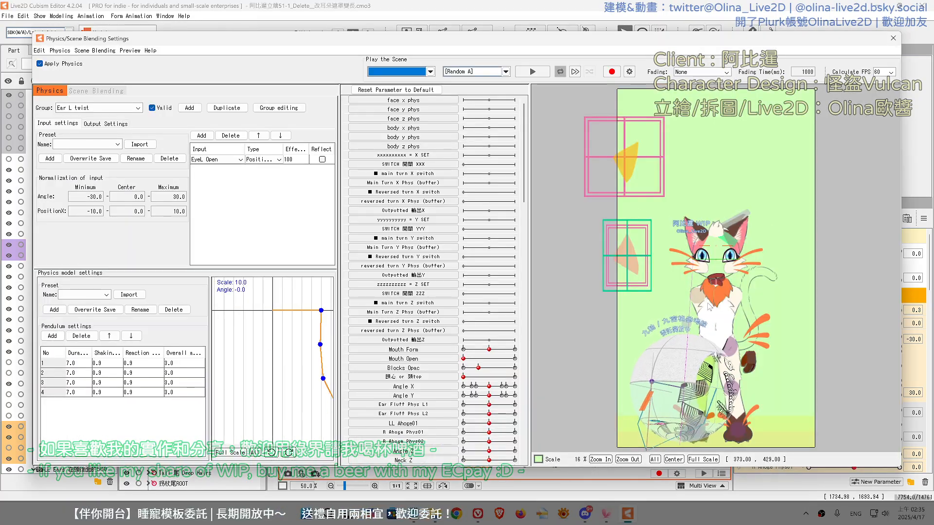
click(607, 459)
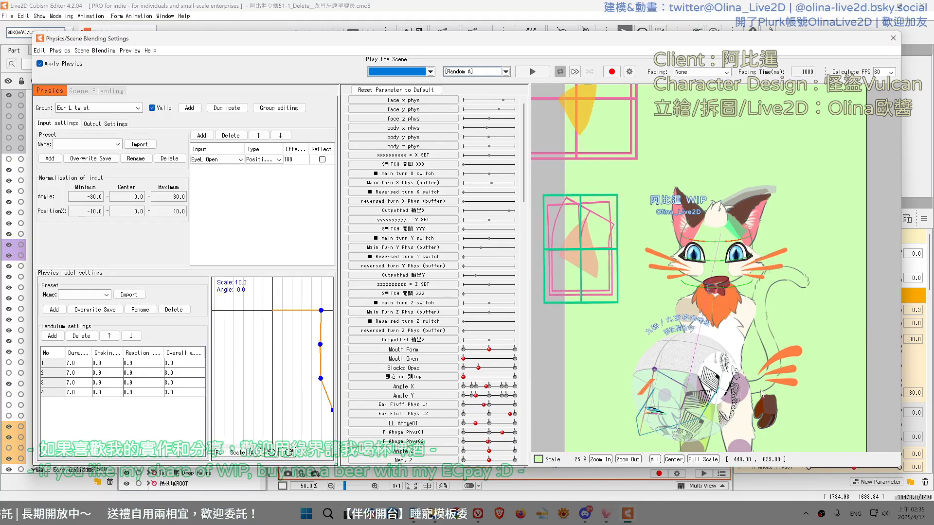
click(893, 39)
- Reset Angle X and Angle Y to 0 and preview the head turns with ear physics at a larger scale
click(856, 368)
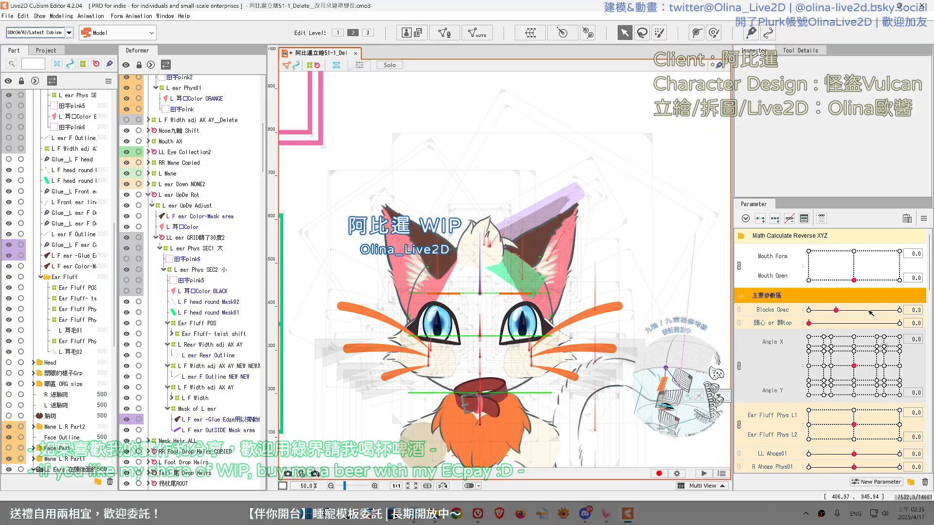
key(ctrl+p)
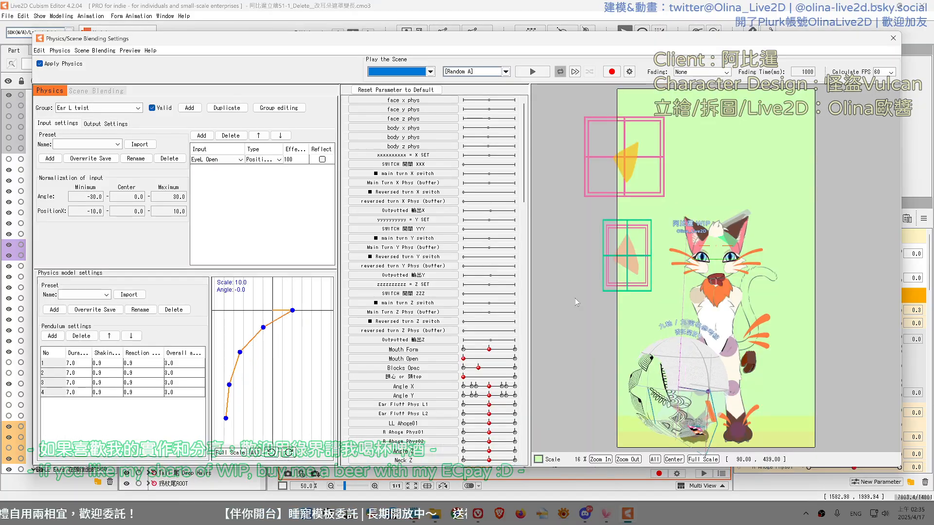
scroll(708, 206, up, 5)
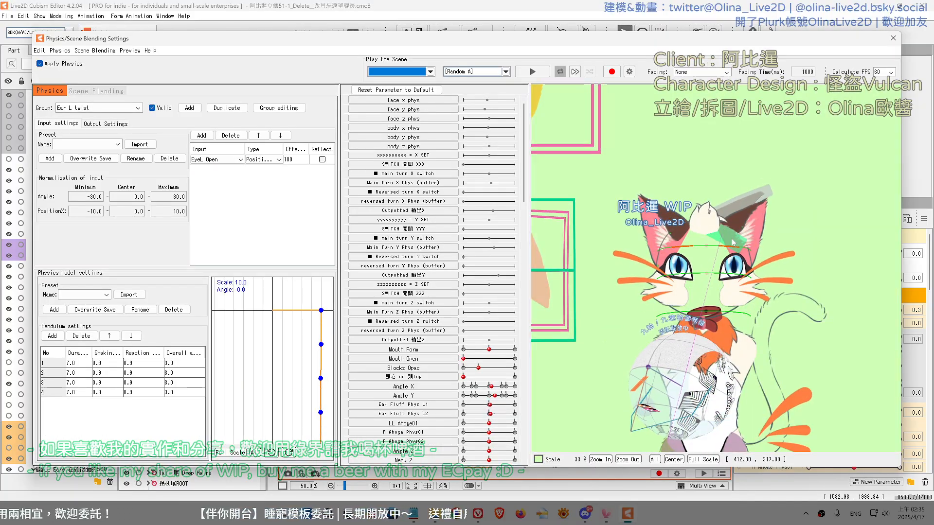
drag(708, 206, 741, 373)
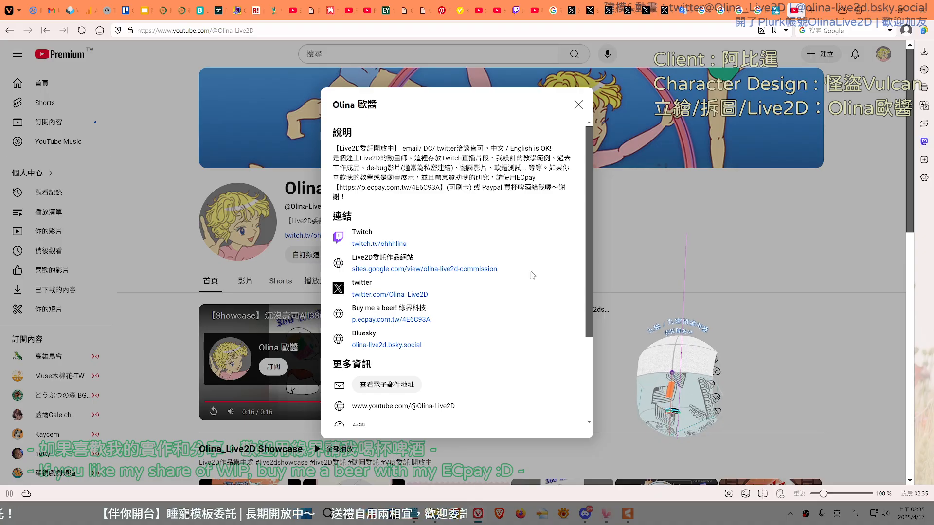
- View the ECPay donation form through the Buy me a beer link on the YouTube channel, and return to Live2D Cubism Editor
click(578, 105)
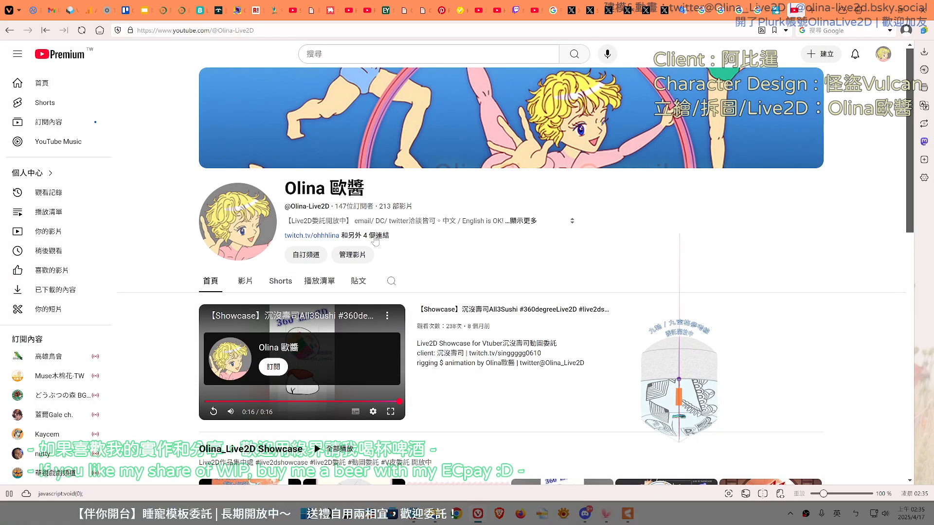
click(375, 237)
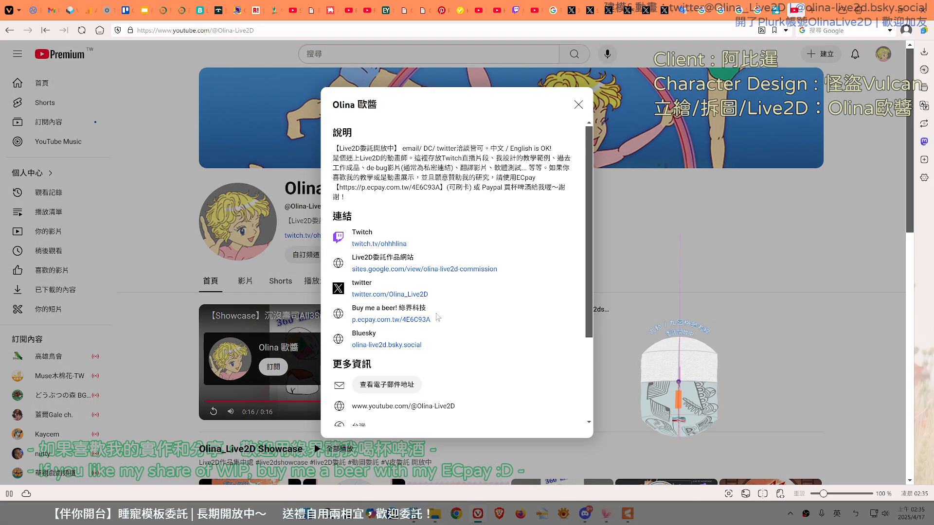
click(393, 321)
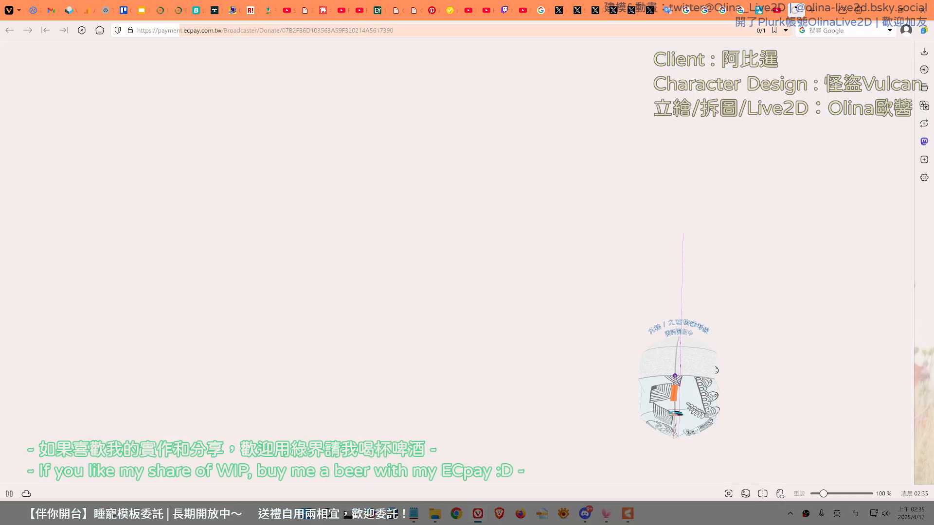
click(438, 184)
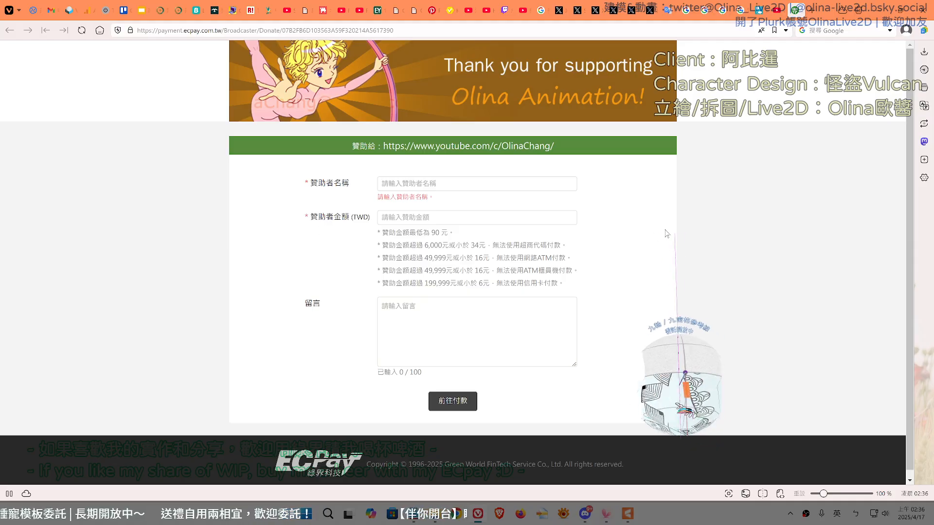
click(882, 12)
- Preview the ear's physics up close while turning the head, and leave the physics settings
drag(765, 260, 625, 293)
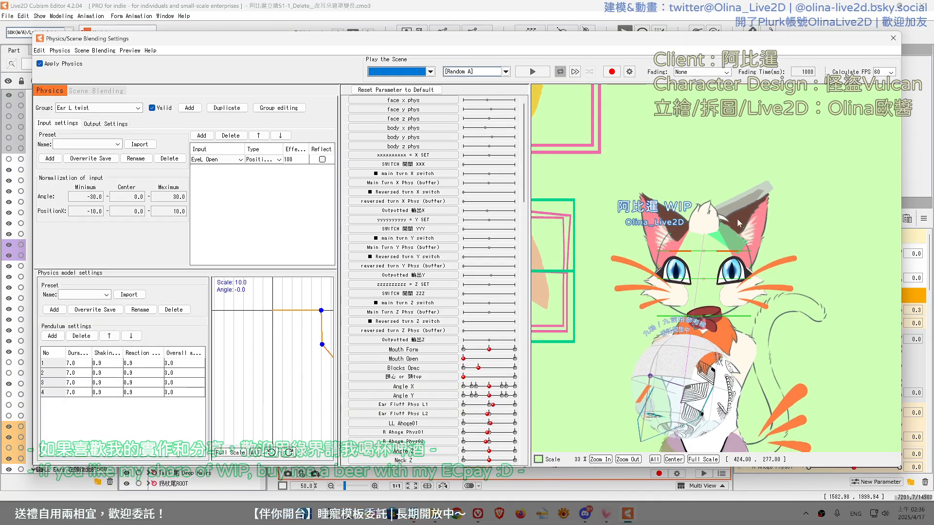
scroll(718, 257, up, 3)
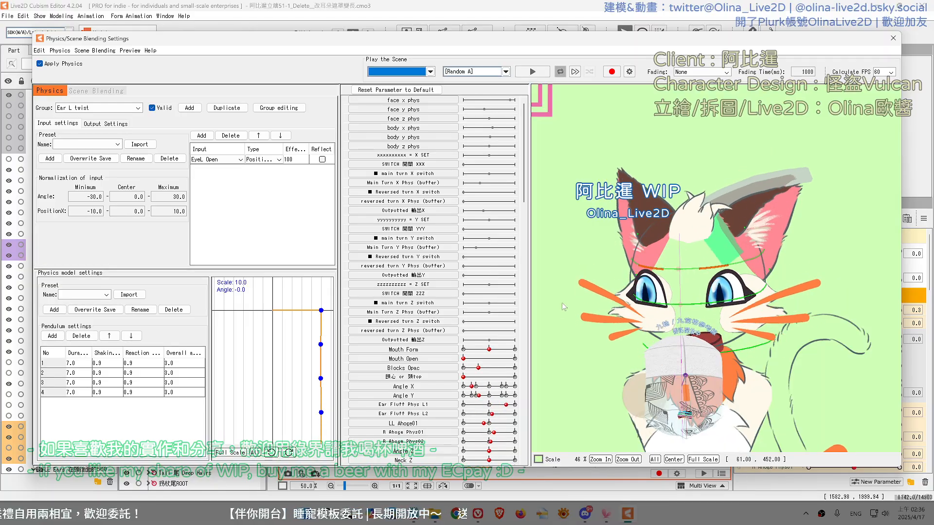
click(893, 38)
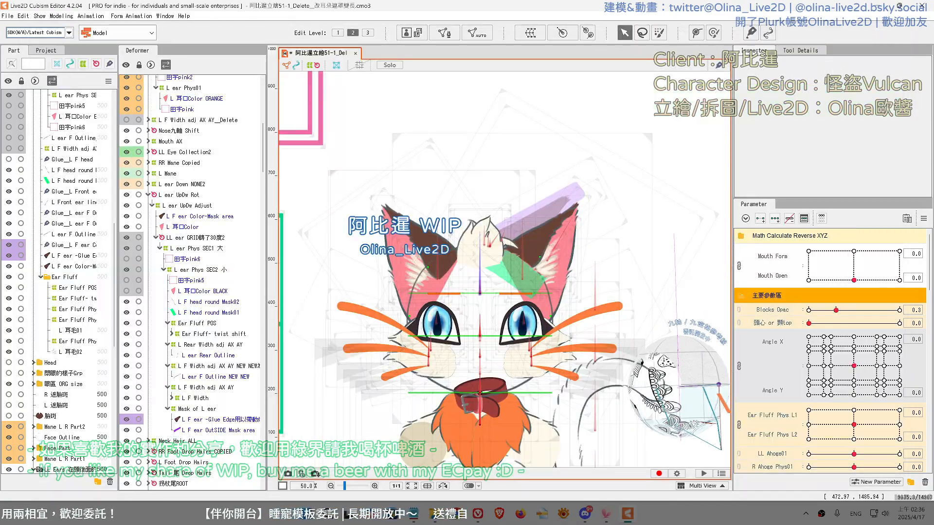